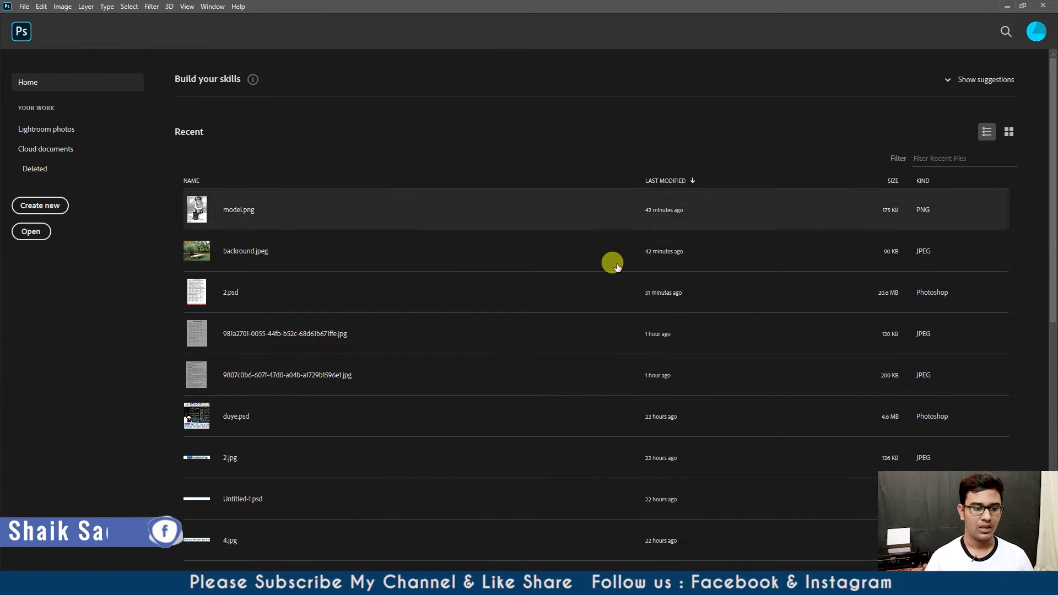
# Step: Open model.png and backround.jpeg together, then return to model.png with the Lasso tool
pyautogui.hotkey('ctrl', 'o')
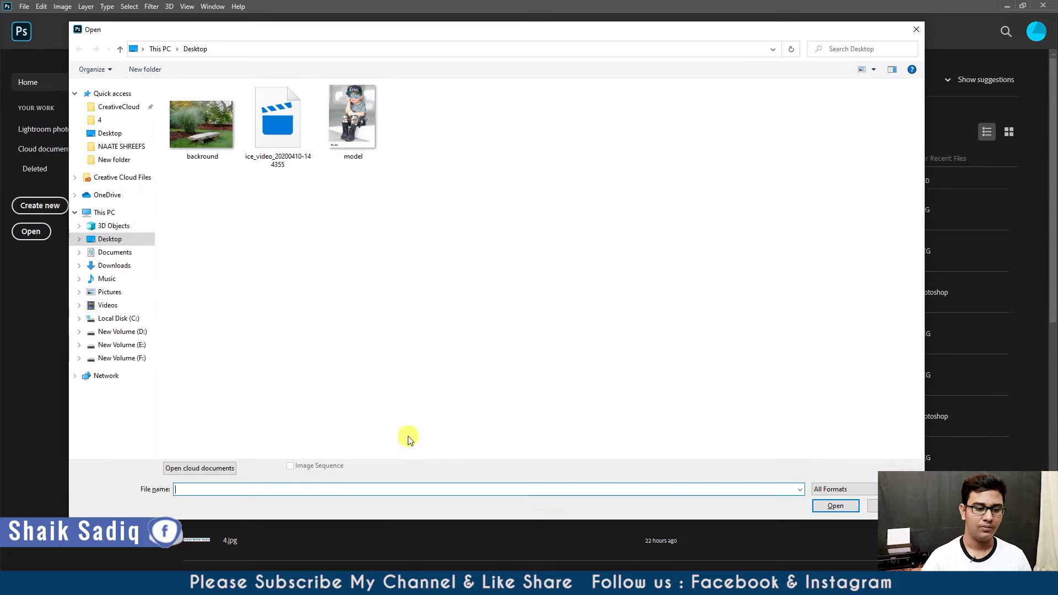
pyautogui.click(378, 107)
pyautogui.keyDown('ctrl'); pyautogui.click(187, 141); pyautogui.keyUp('ctrl')
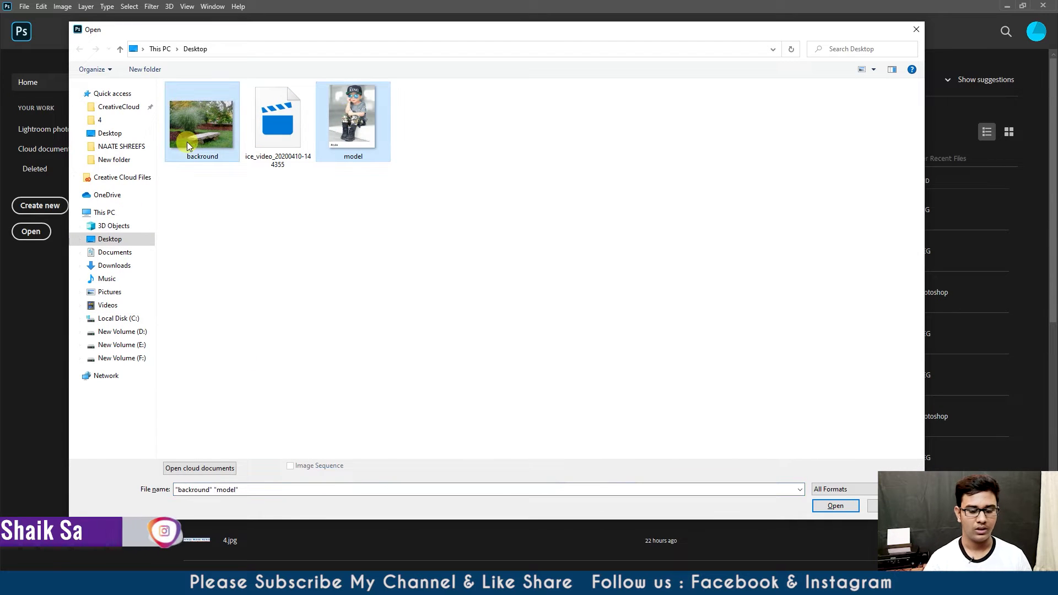
pyautogui.press('Return')
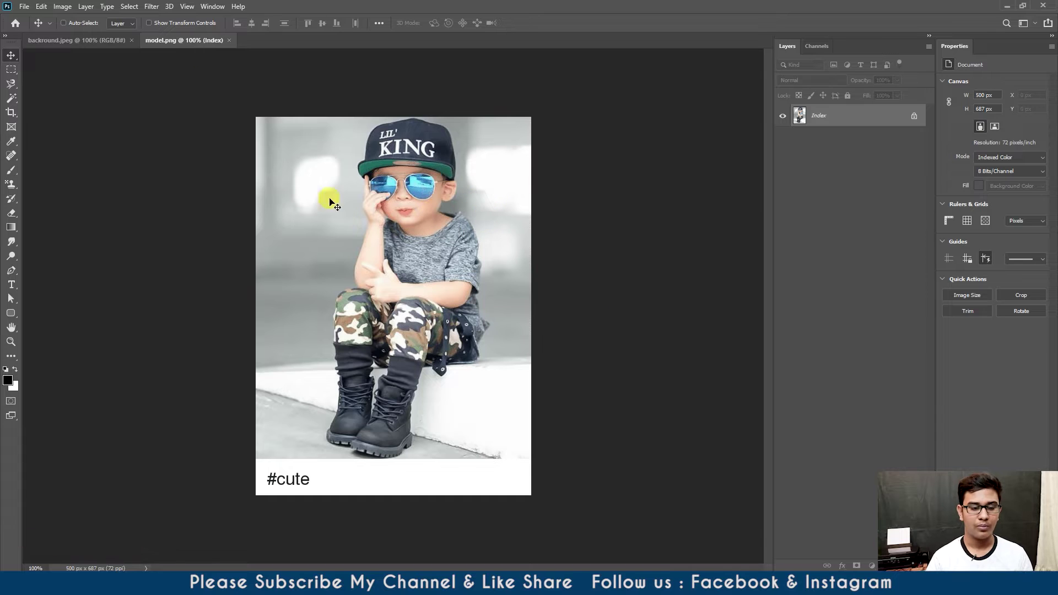
pyautogui.click(95, 44)
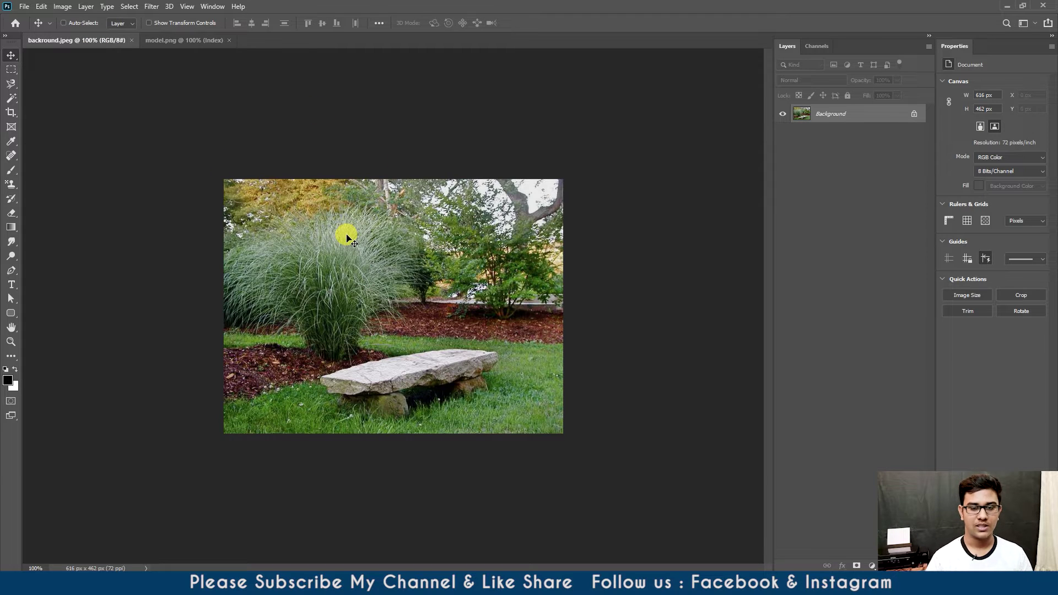
pyautogui.click(185, 41)
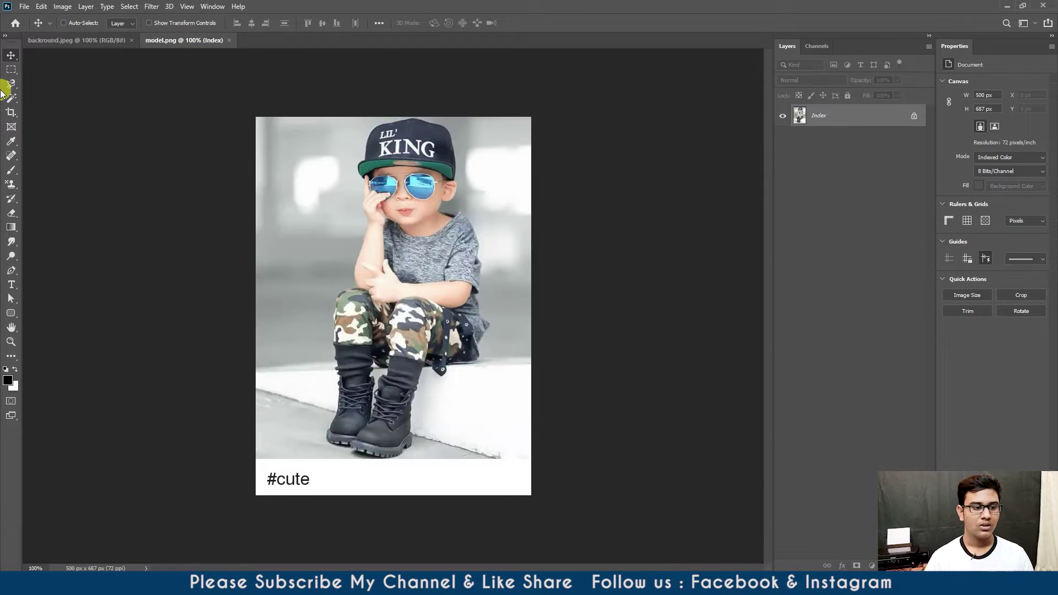
pyautogui.click(11, 84)
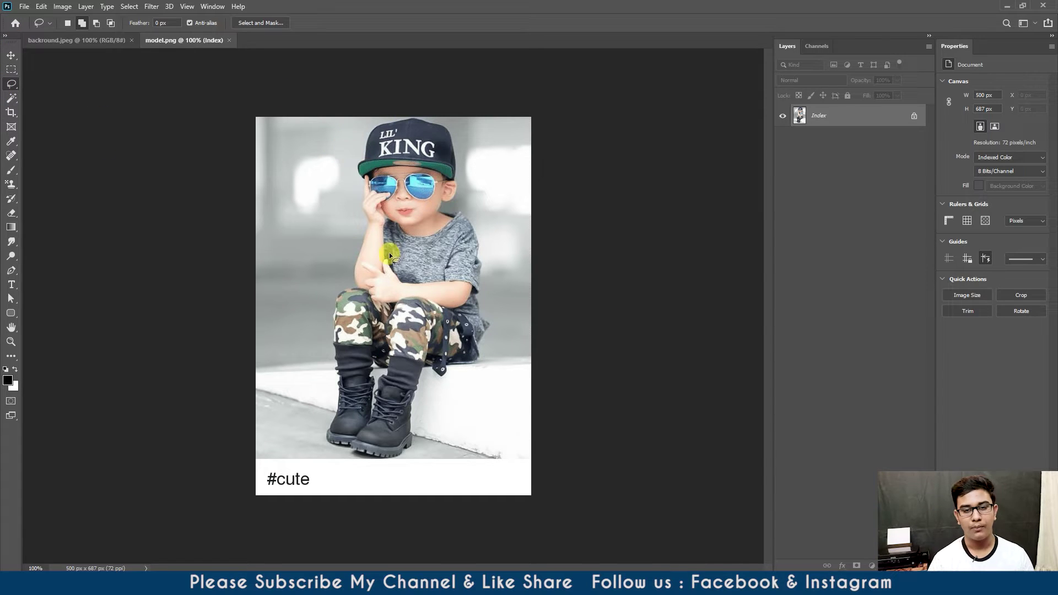
# Step: Fit the boy photo on screen, then zoom it to 300% for close tracing
pyautogui.rightClick(11, 84)
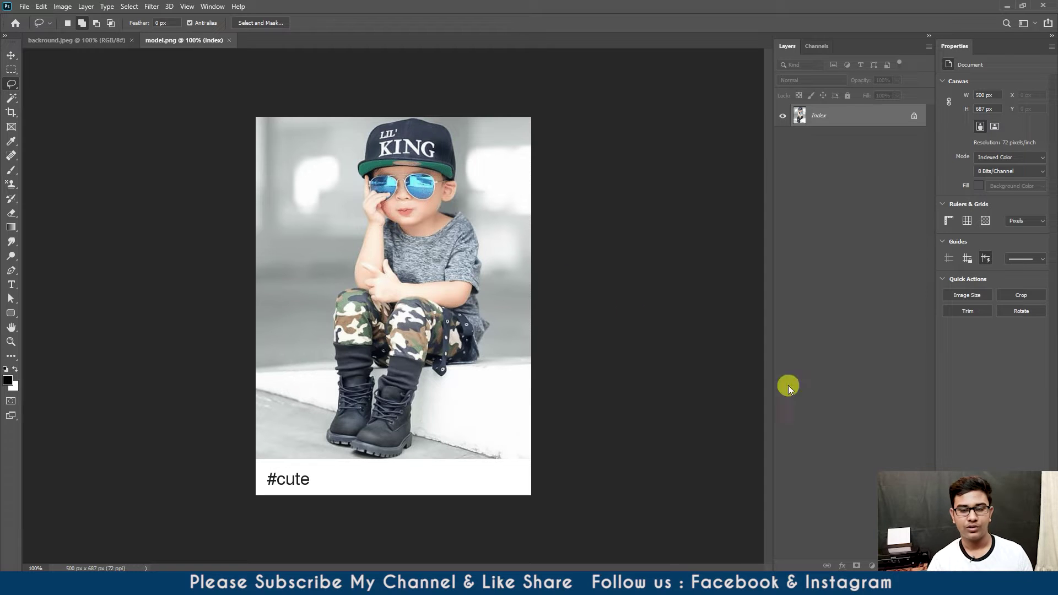
pyautogui.hotkey('ctrl', '0')
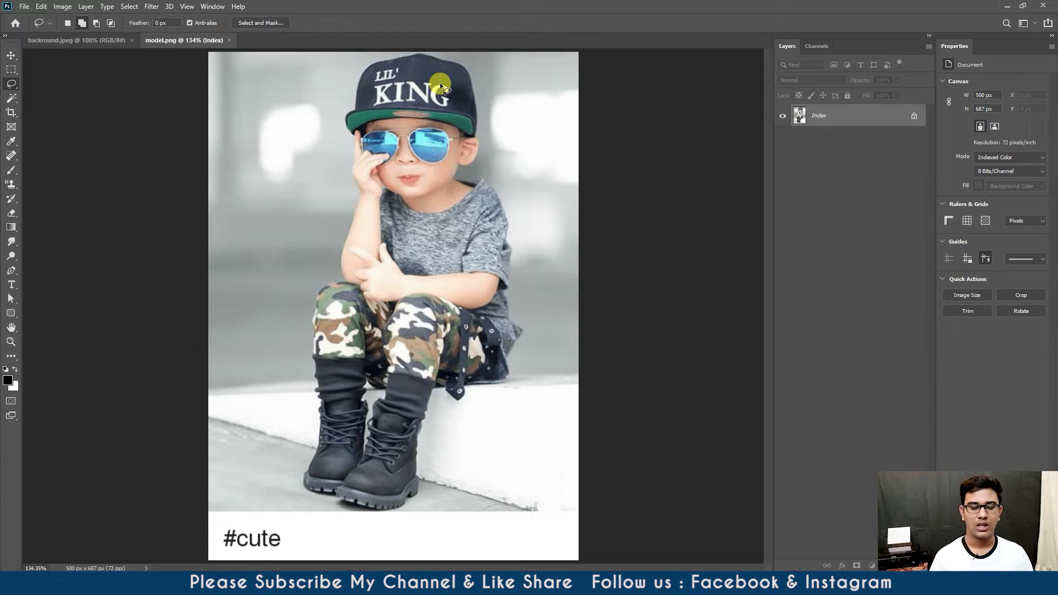
pyautogui.hotkey('ctrl', '+')
pyautogui.hotkey('ctrl', '+')
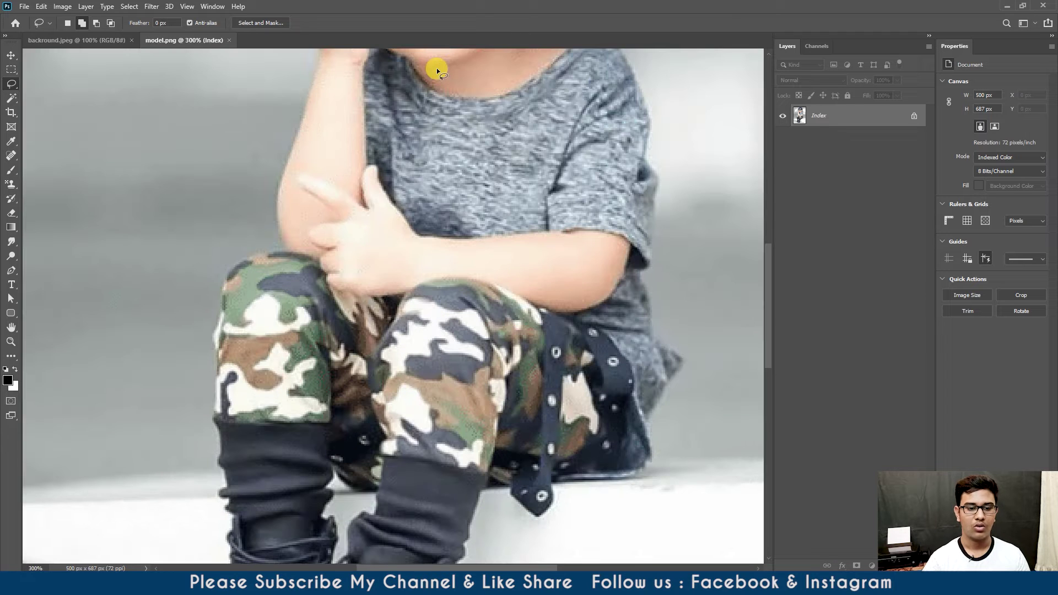
# Step: Lasso-trace the boy's right side from his cap down the shirt, sleeve and camo pants
pyautogui.scroll(5, 546, 166)
pyautogui.scroll(3, 496, 209)
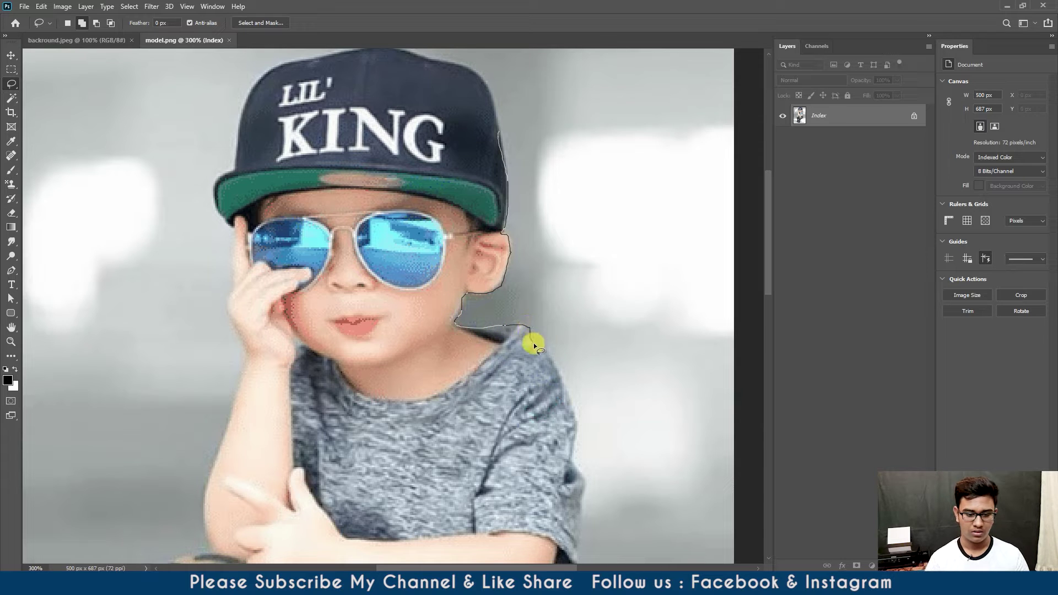
pyautogui.moveTo(575, 429); pyautogui.dragTo(585, 509)
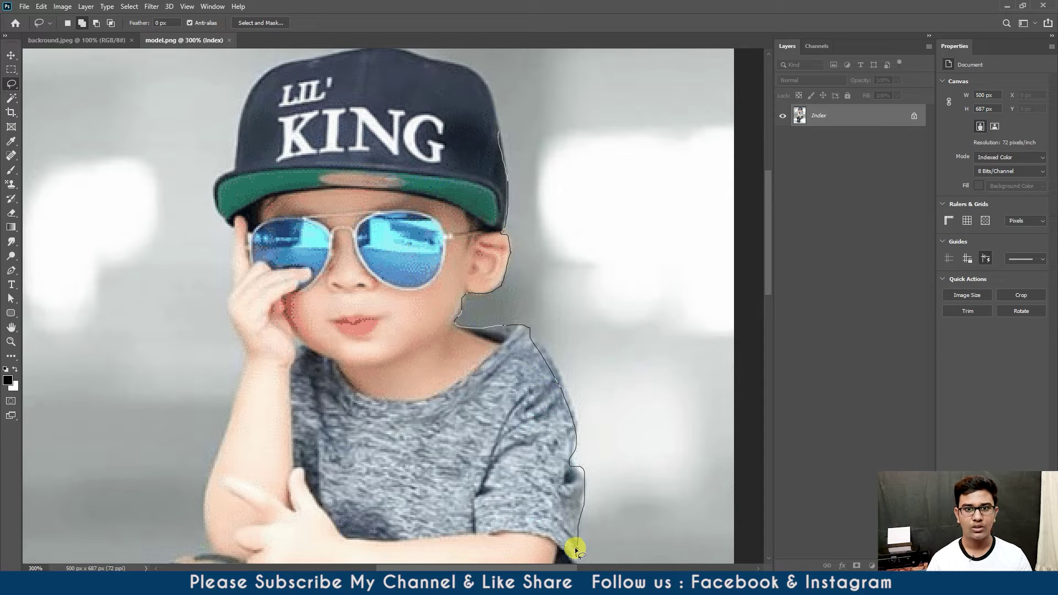
pyautogui.moveTo(574, 547)
pyautogui.mouseDown()
pyautogui.moveTo(589, 386)
pyautogui.moveTo(564, 270)
pyautogui.moveTo(580, 256)
pyautogui.mouseUp()
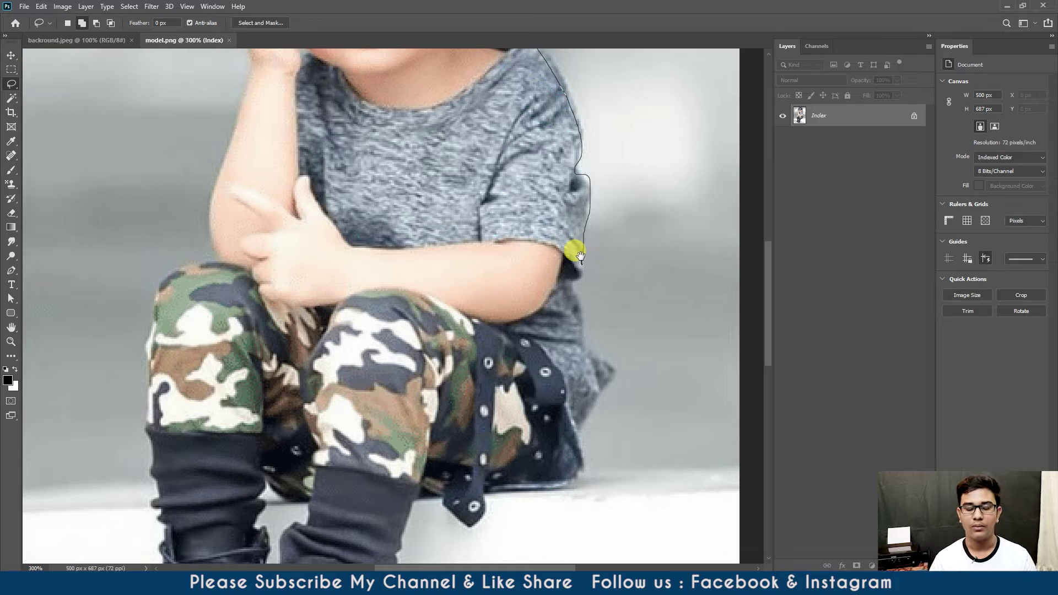
pyautogui.moveTo(581, 256)
pyautogui.mouseDown()
pyautogui.moveTo(570, 288)
pyautogui.moveTo(620, 377)
pyautogui.mouseUp()
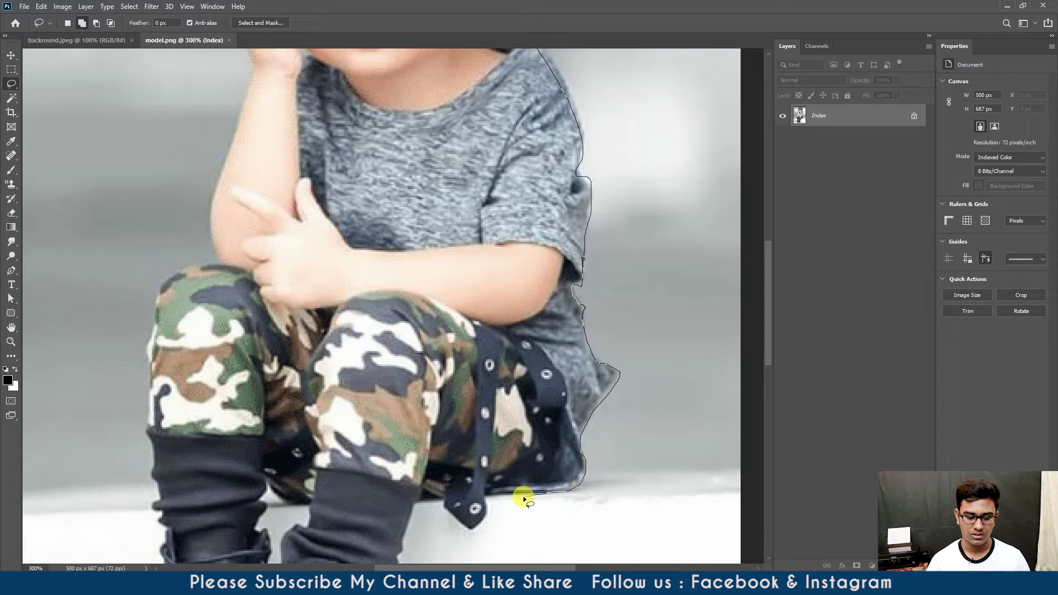
pyautogui.moveTo(491, 495); pyautogui.dragTo(391, 237)
pyautogui.scroll(5, 391, 237)
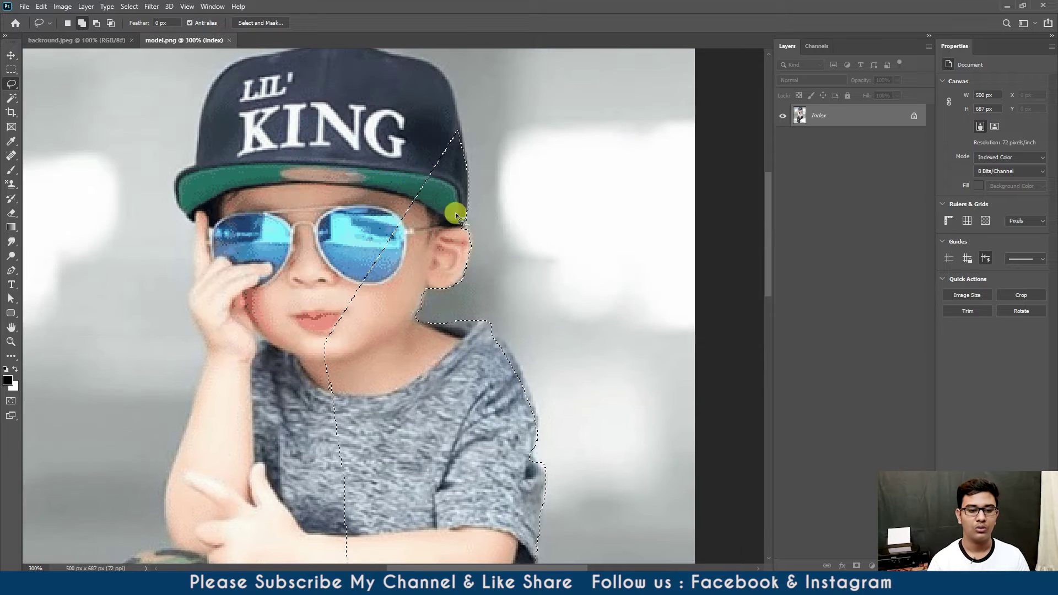
pyautogui.scroll(-2, 412, 236)
pyautogui.scroll(-5, 433, 206)
pyautogui.scroll(-2, 395, 230)
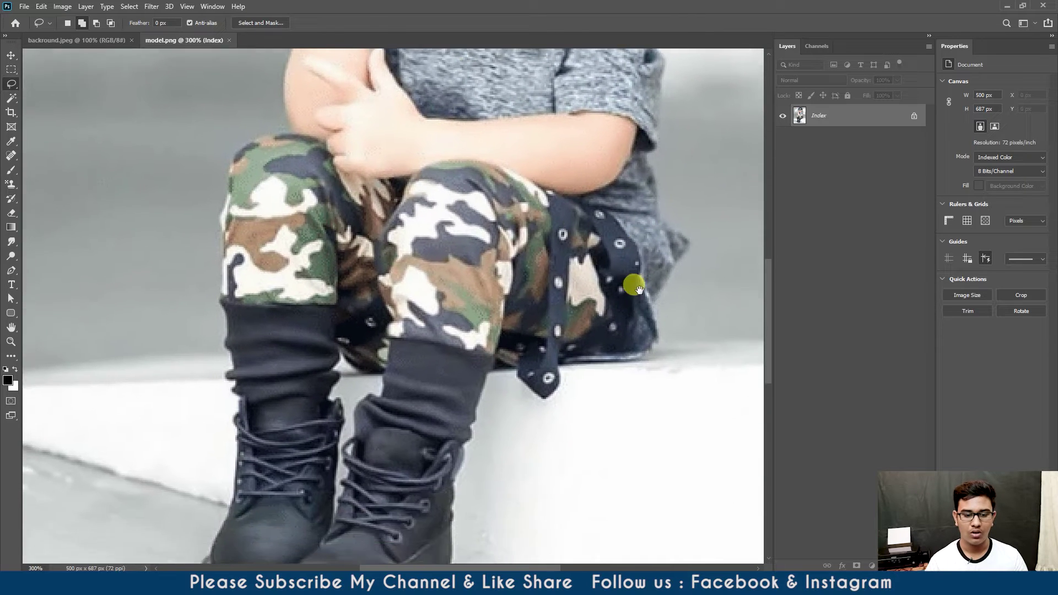
pyautogui.scroll(-1, 404, 371)
pyautogui.scroll(-2, 404, 370)
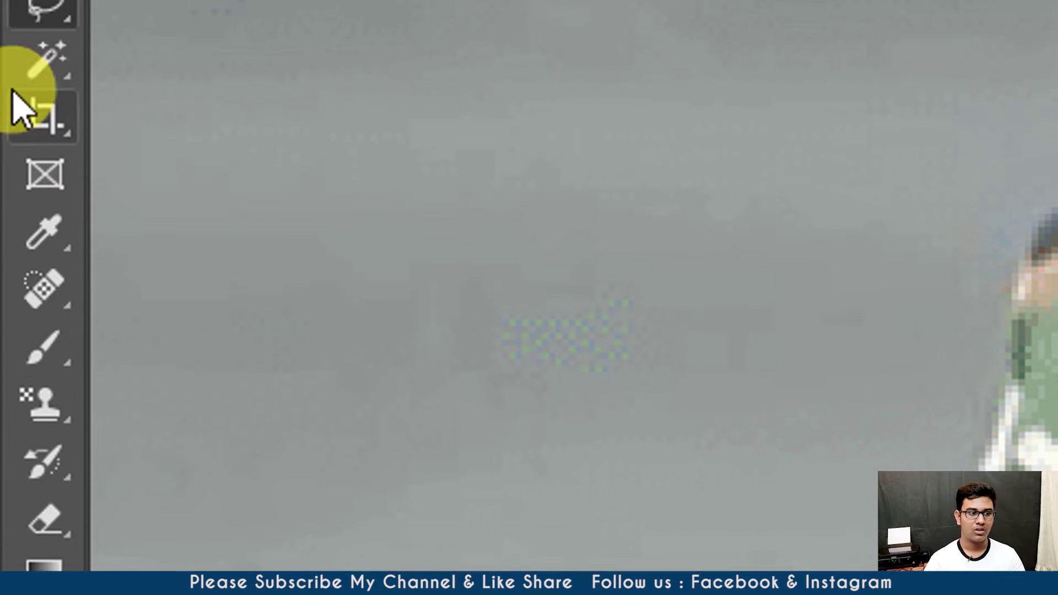
# Step: With the Polygonal Lasso, add a straight-edged area beside the boy's left knee and leg
pyautogui.rightClick(44, 77)
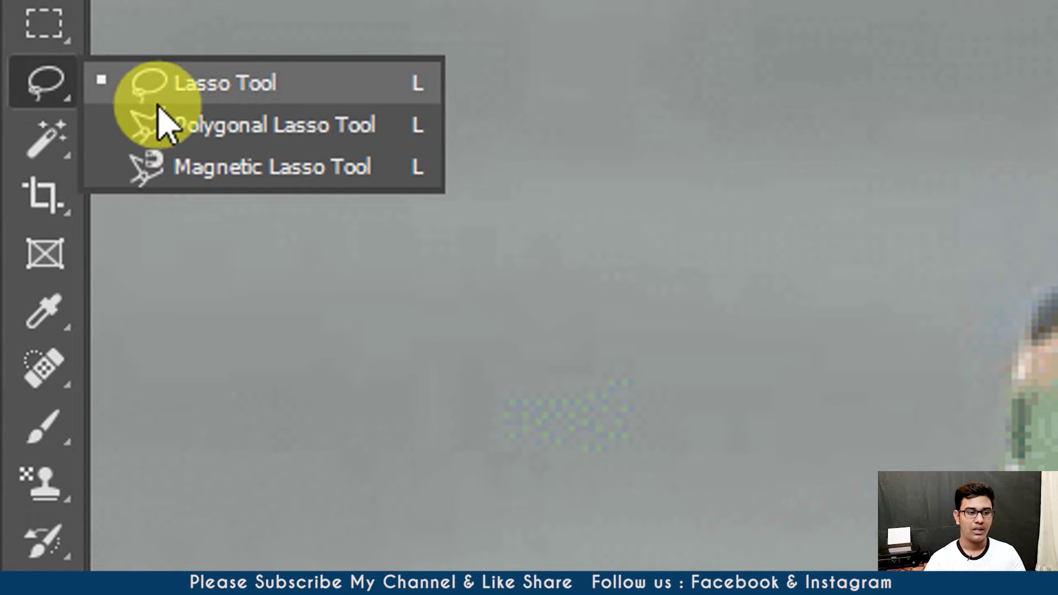
pyautogui.click(221, 125)
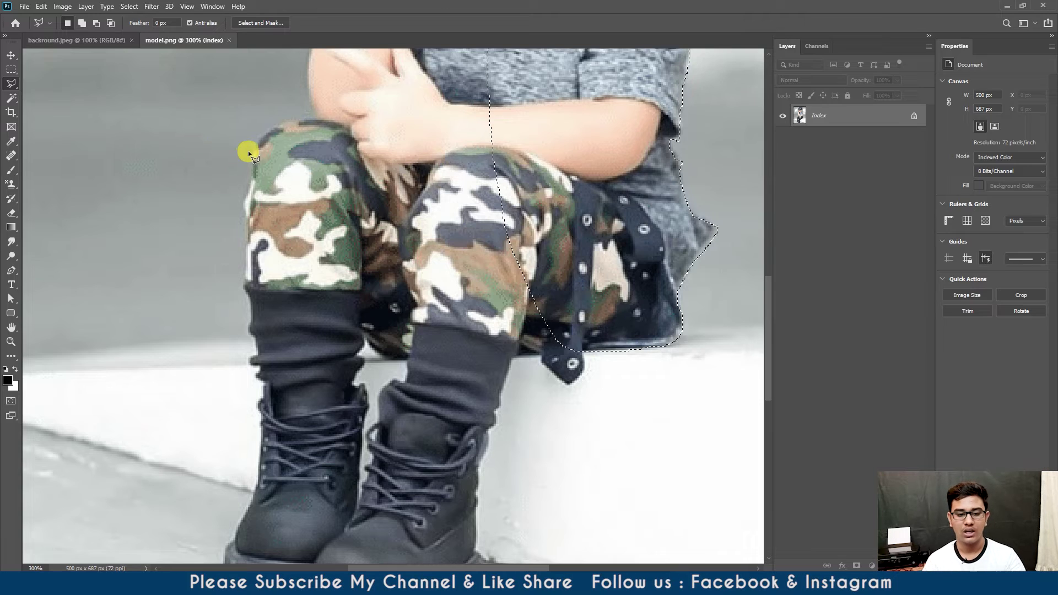
pyautogui.keyDown('shift'); pyautogui.click(233, 110); pyautogui.keyUp('shift')
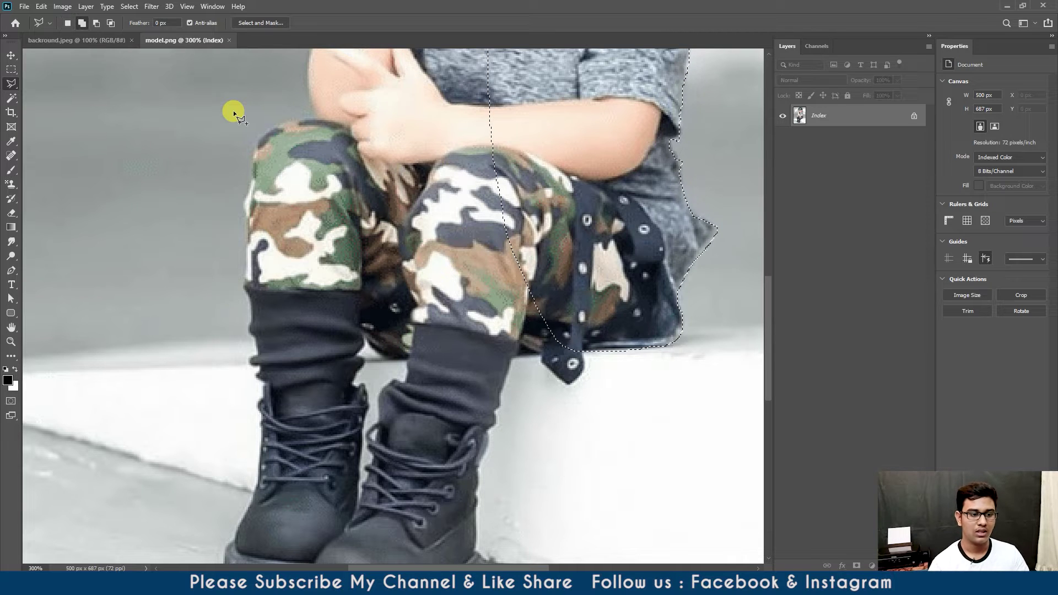
pyautogui.click(329, 194)
pyautogui.click(359, 288)
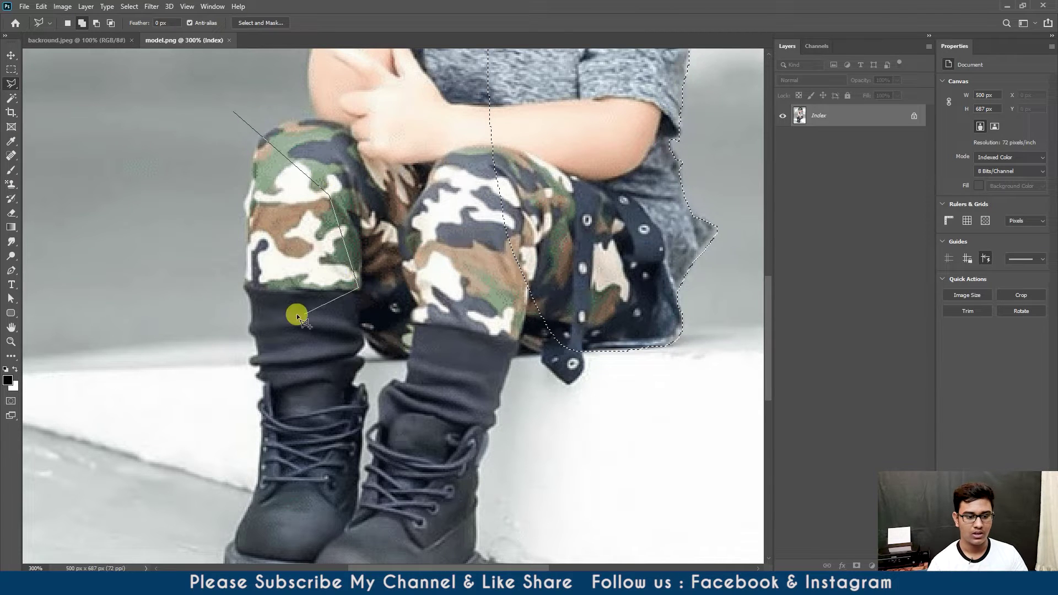
pyautogui.click(91, 170)
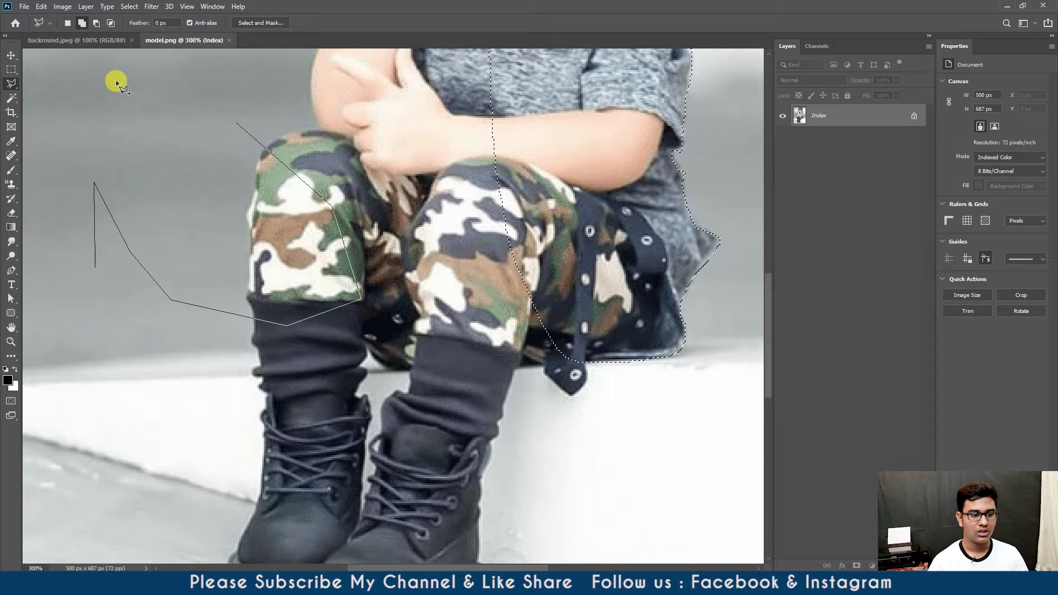
pyautogui.click(192, 97)
pyautogui.doubleClick(219, 97)
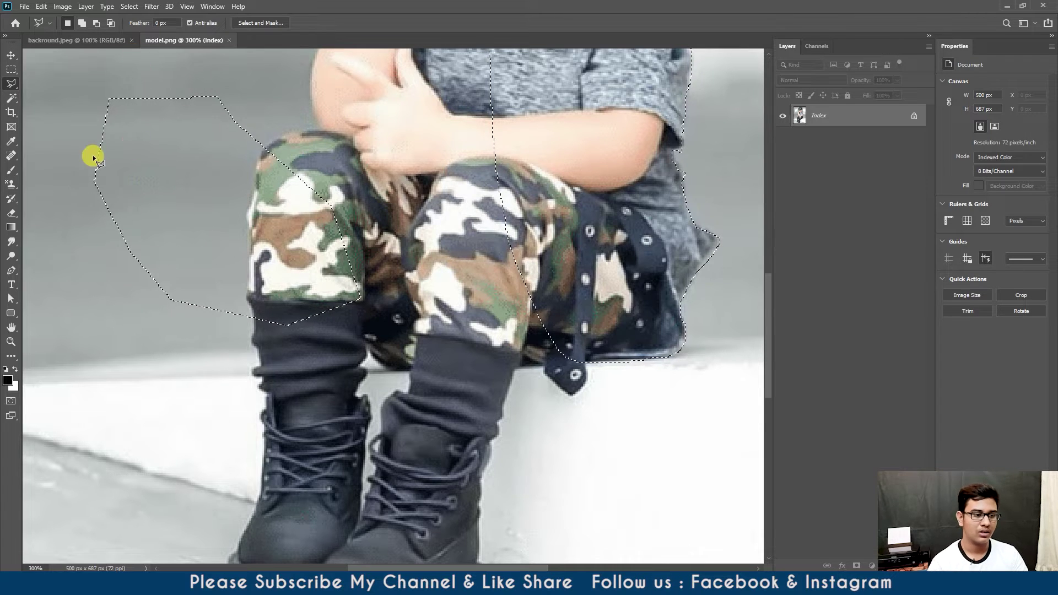
# Step: Subtract the stray selected area around the boy's left leg
pyautogui.click(68, 121)
pyautogui.click(88, 77)
pyautogui.click(170, 68)
pyautogui.click(298, 90)
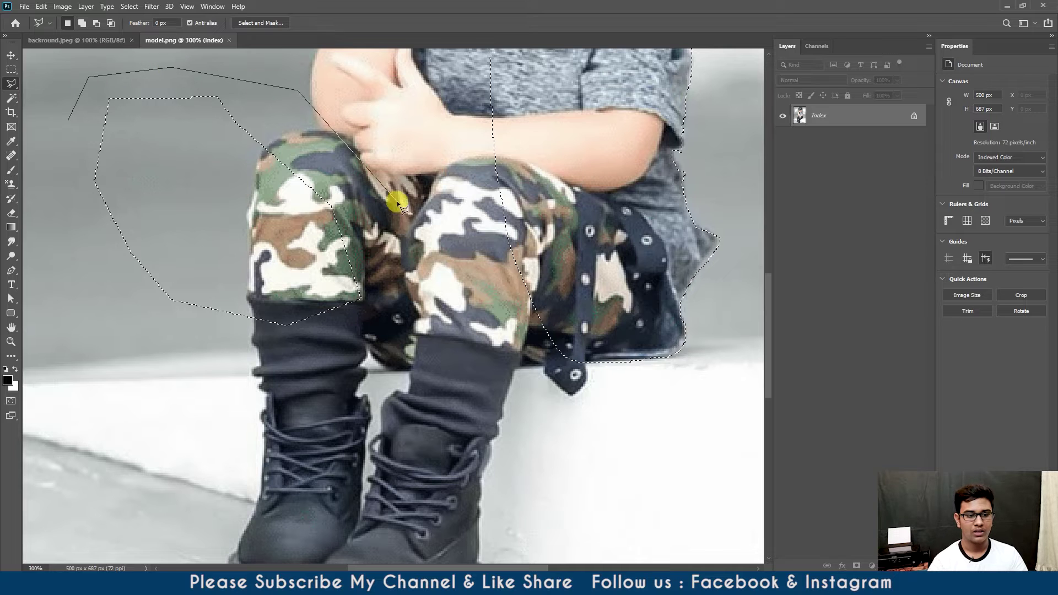
pyautogui.click(400, 211)
pyautogui.click(378, 348)
pyautogui.click(212, 353)
pyautogui.click(68, 120)
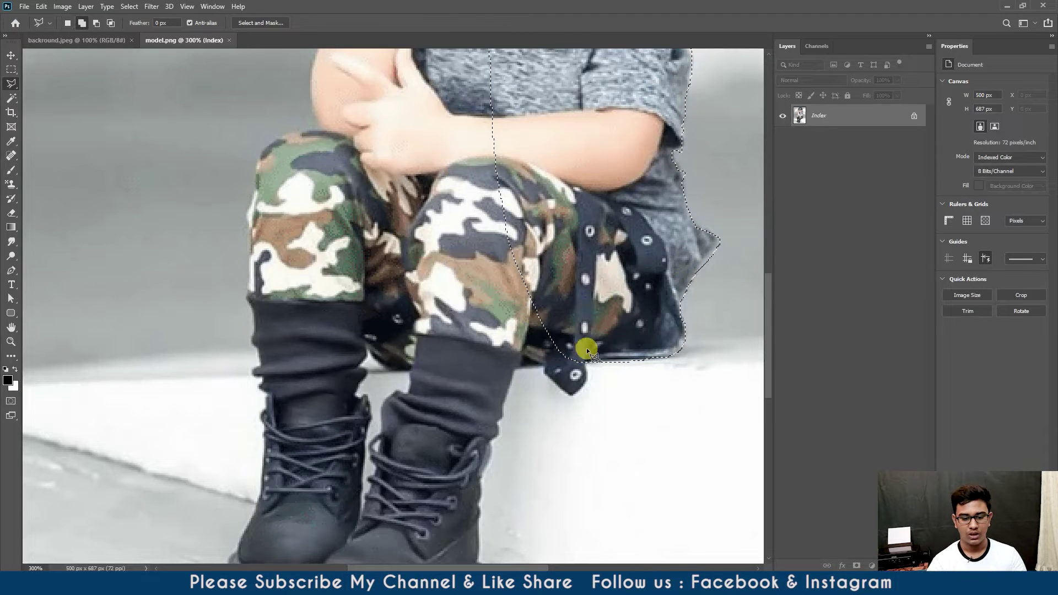
# Step: Add the dangling strap tip to the selection
pyautogui.keyDown('shift'); pyautogui.click(584, 360); pyautogui.keyUp('shift')
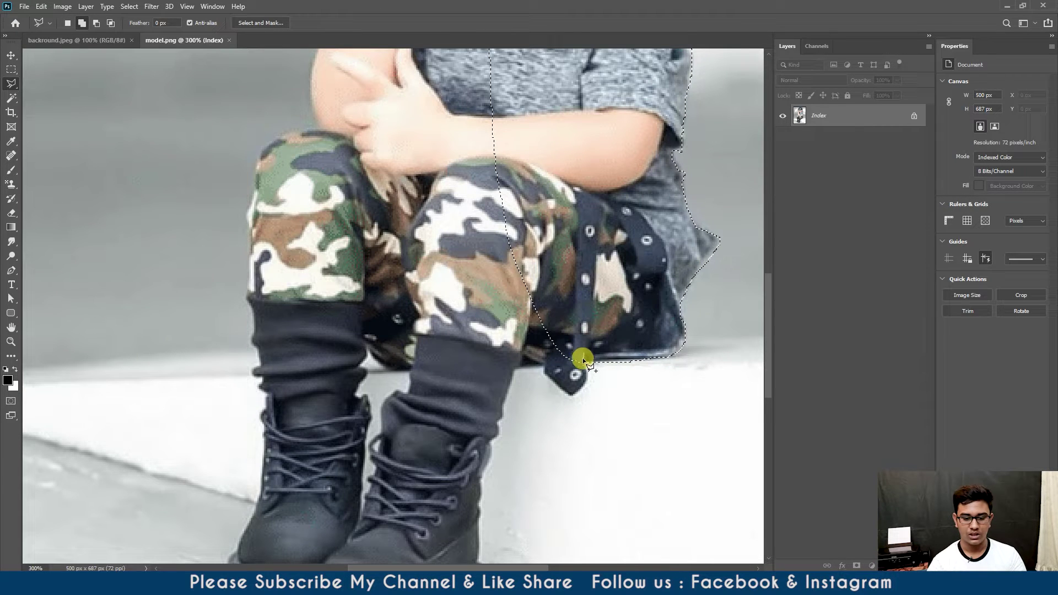
pyautogui.click(577, 392)
pyautogui.doubleClick(551, 389)
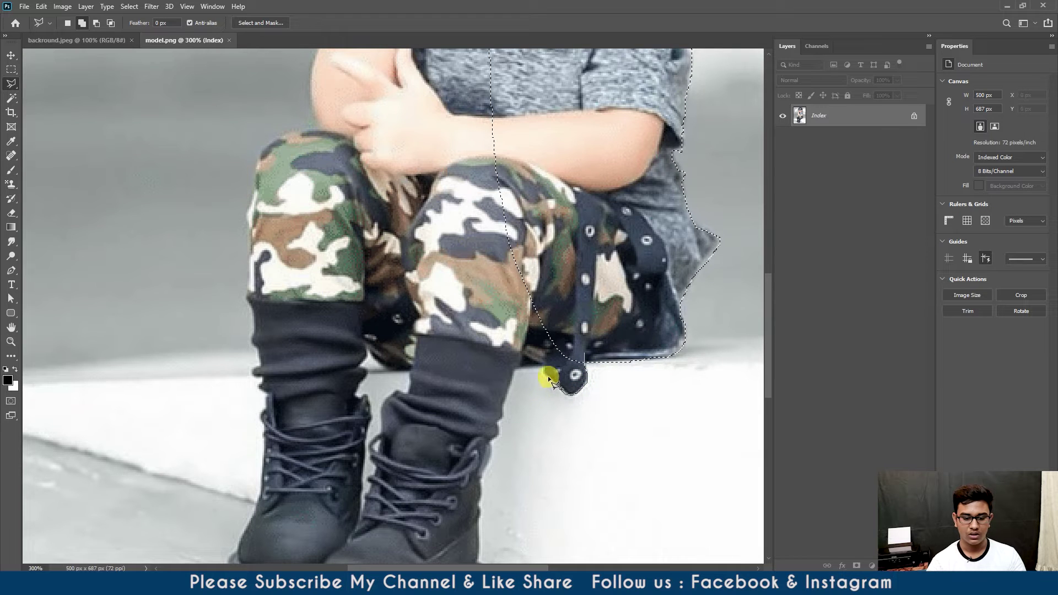
# Step: Outline the right boot's edge and the left boot's sole, closing the selection around both boots
pyautogui.scroll(-3, 488, 311)
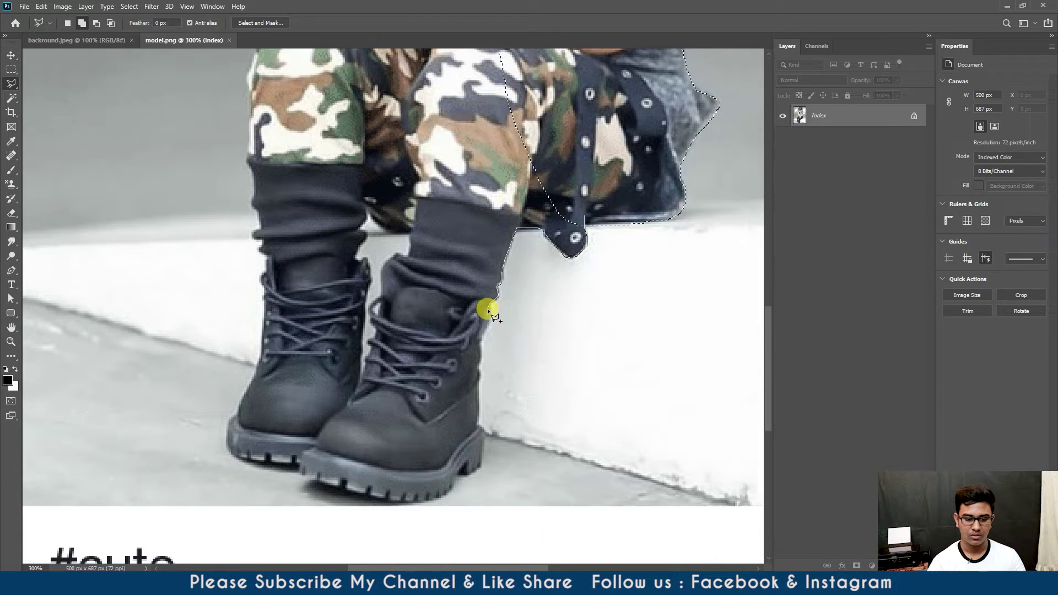
pyautogui.click(488, 311)
pyautogui.click(479, 347)
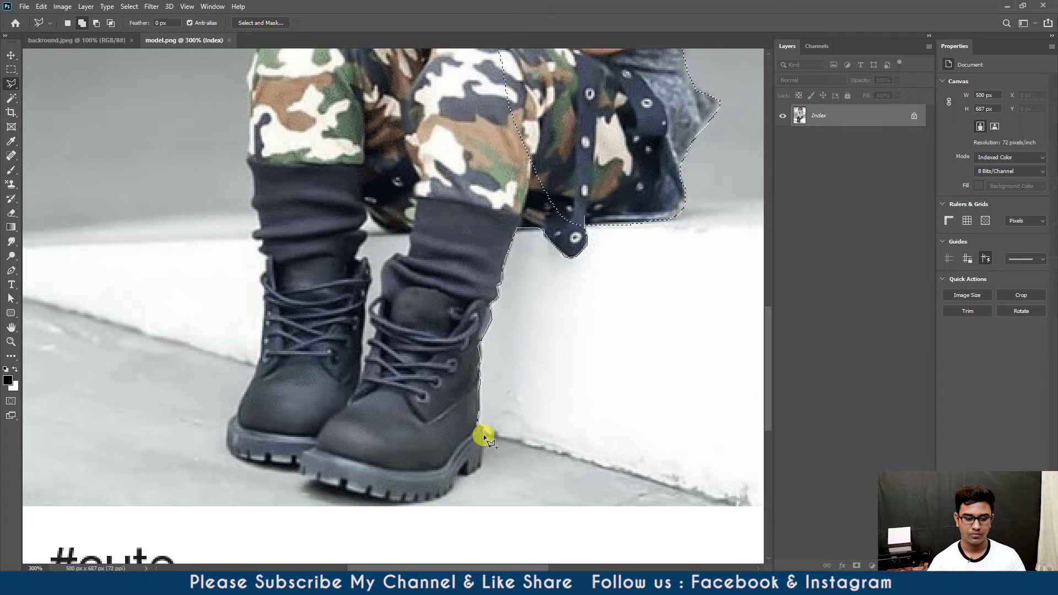
pyautogui.scroll(-4, 468, 471)
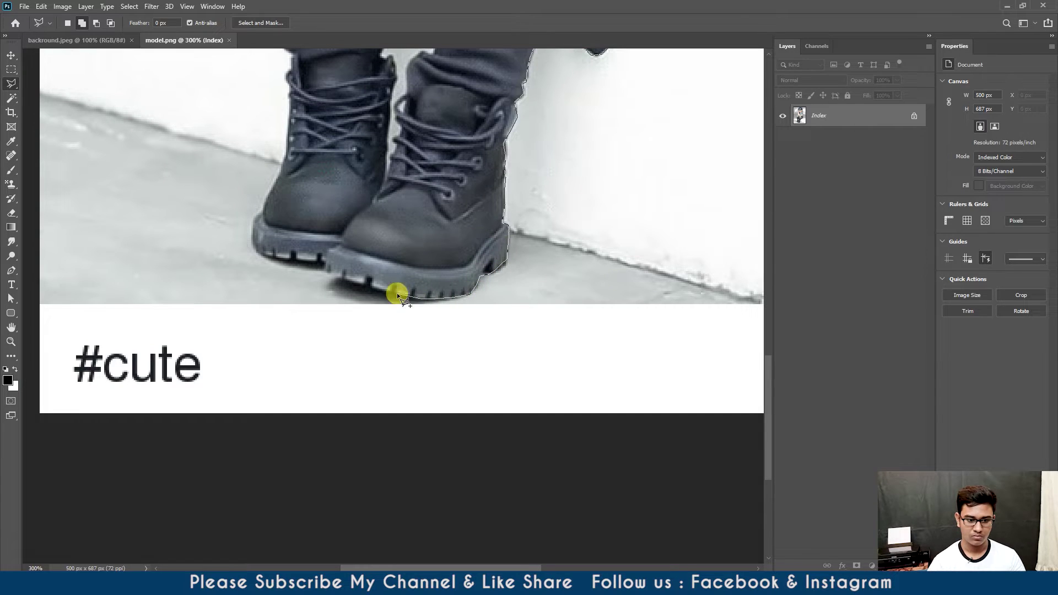
pyautogui.moveTo(396, 293); pyautogui.dragTo(468, 302)
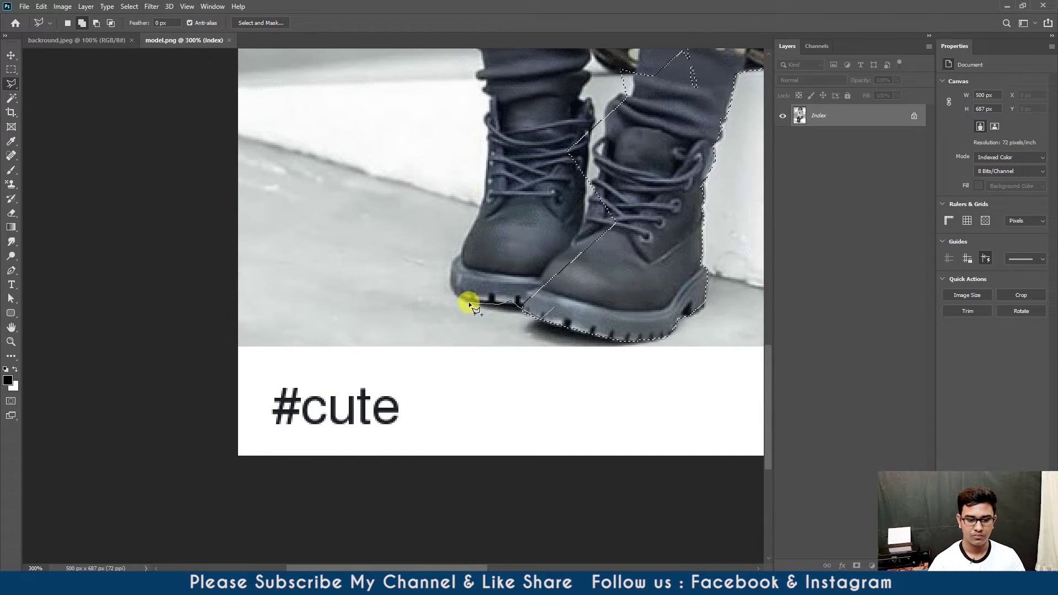
pyautogui.click(452, 280)
pyautogui.click(470, 233)
pyautogui.scroll(2, 469, 230)
pyautogui.click(485, 257)
pyautogui.click(564, 221)
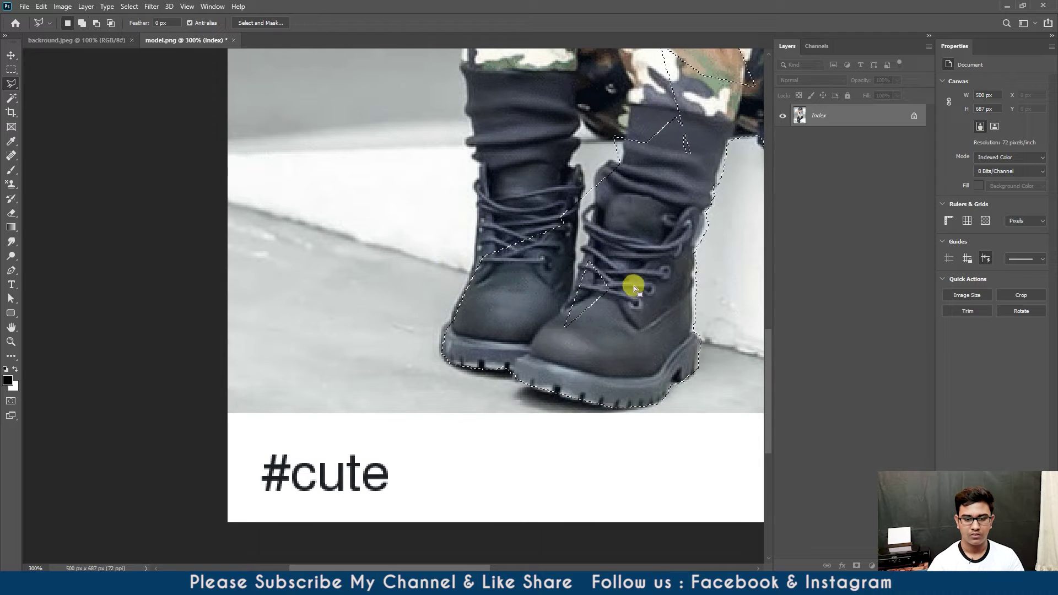
pyautogui.doubleClick(524, 342)
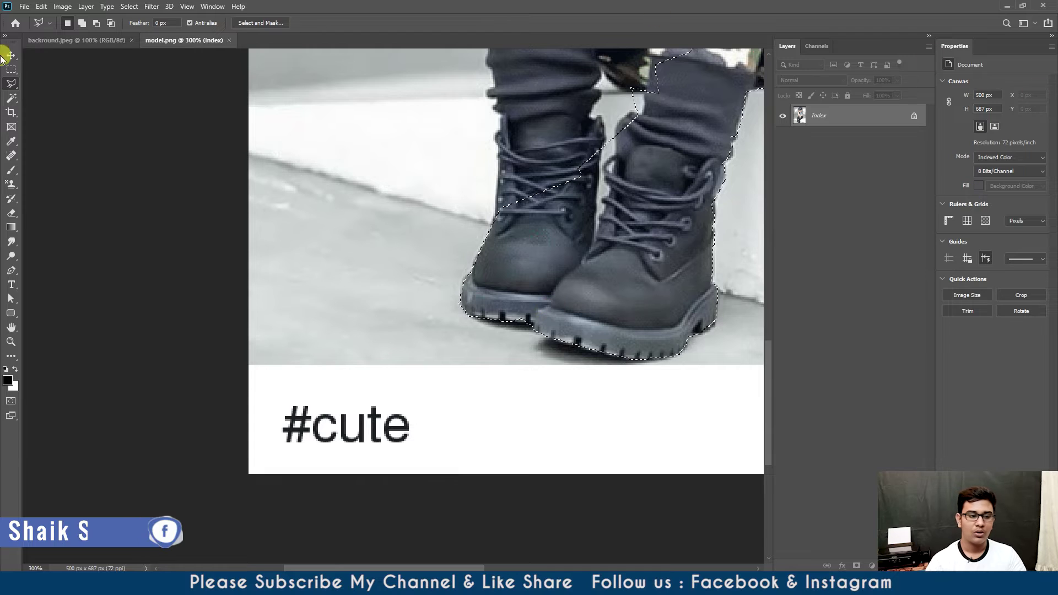
# Step: With the Magnetic Lasso, add an edge-snapping outline along the boots to the selection
pyautogui.rightClick(11, 84)
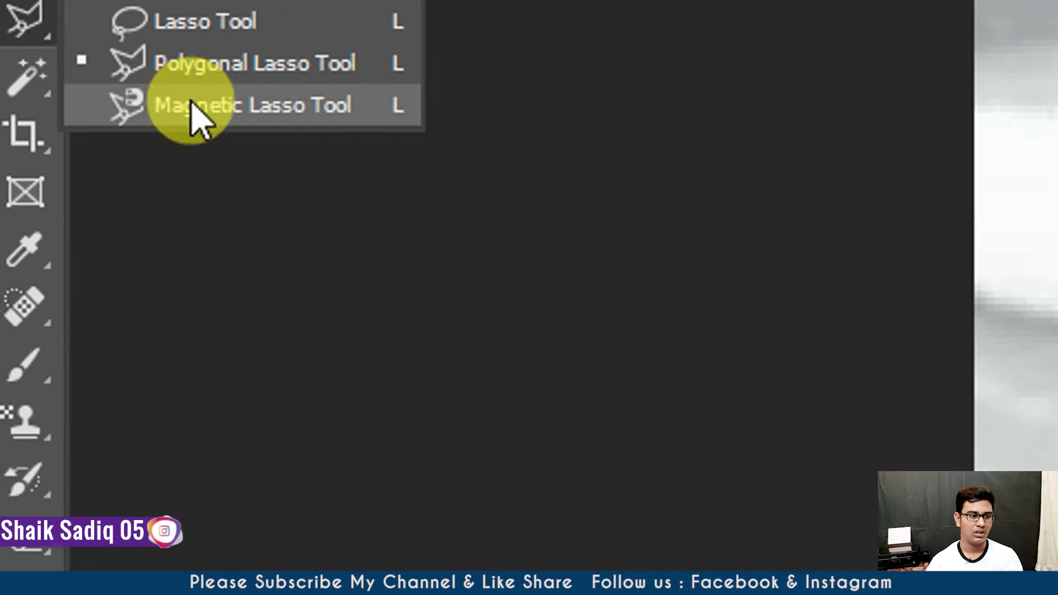
pyautogui.click(187, 107)
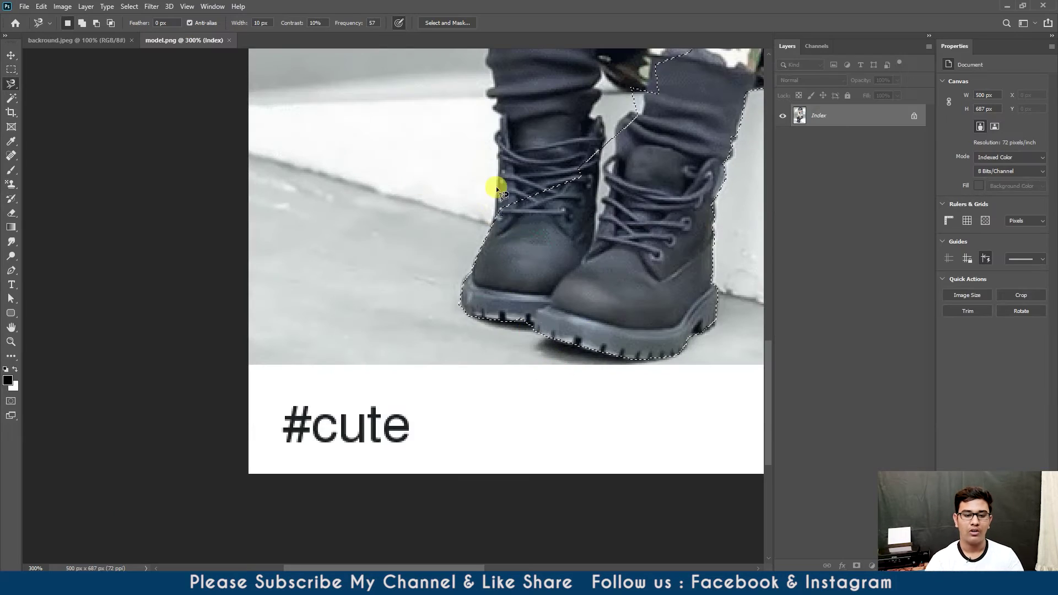
pyautogui.moveTo(497, 186); pyautogui.dragTo(494, 266)
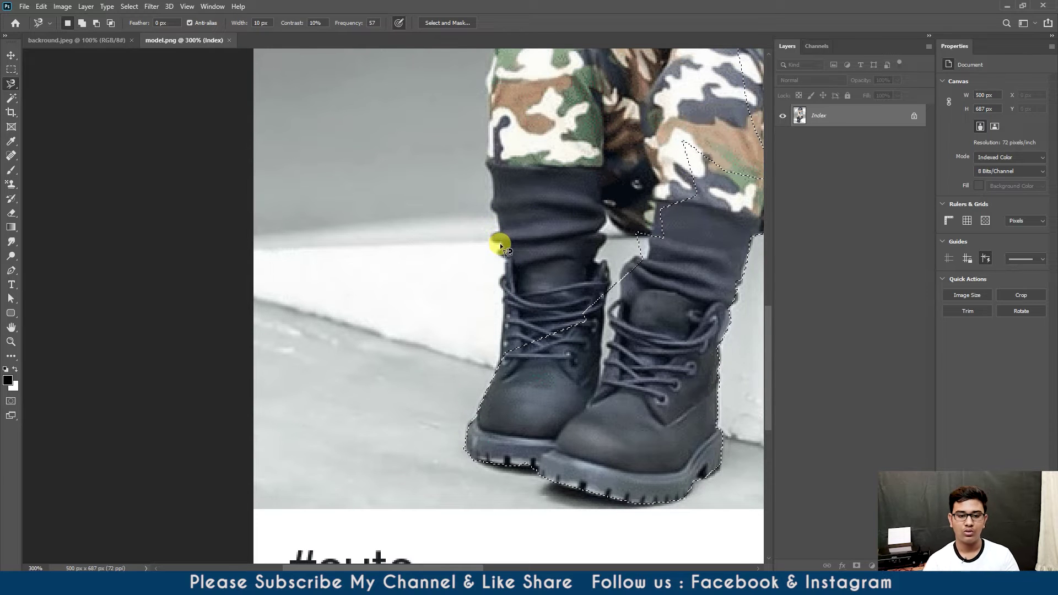
pyautogui.press('shift')
pyautogui.click(491, 386)
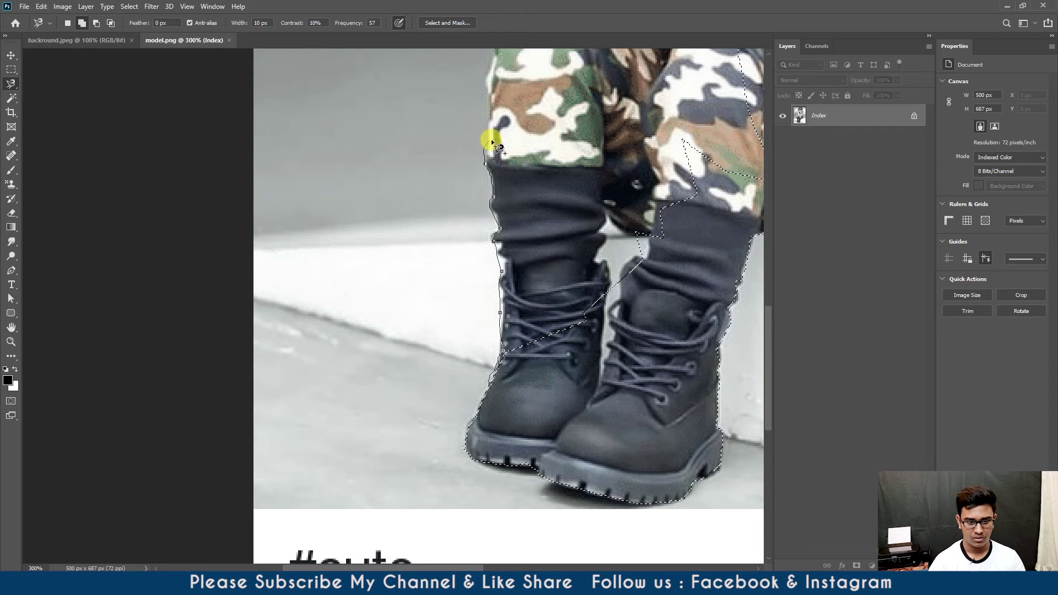
# Step: Remove misplaced points over KING and the cap edge, then close the outline around the boy
pyautogui.scroll(5, 485, 126)
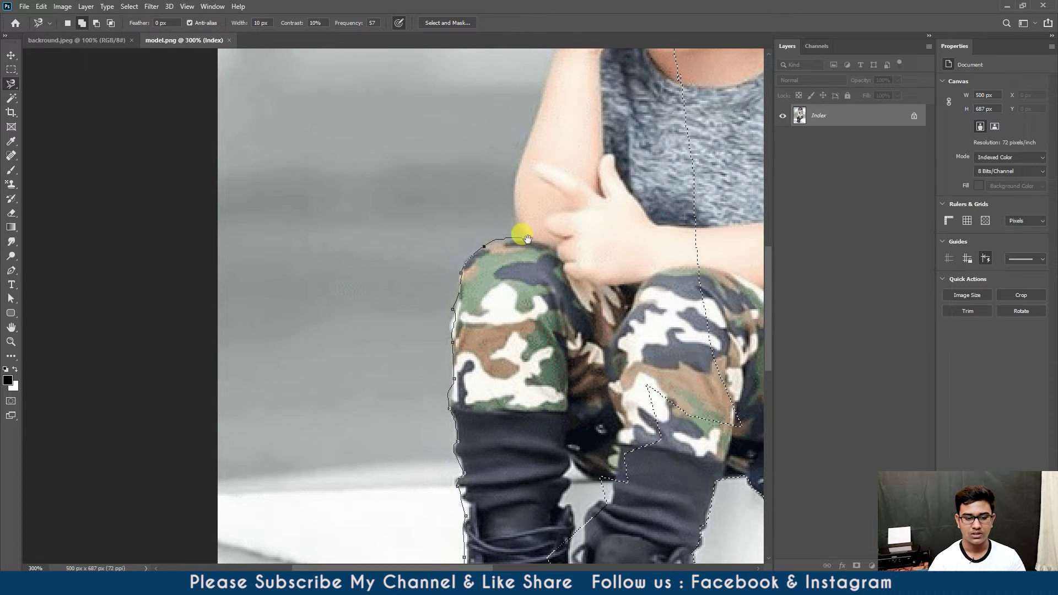
pyautogui.moveTo(527, 239); pyautogui.dragTo(464, 375)
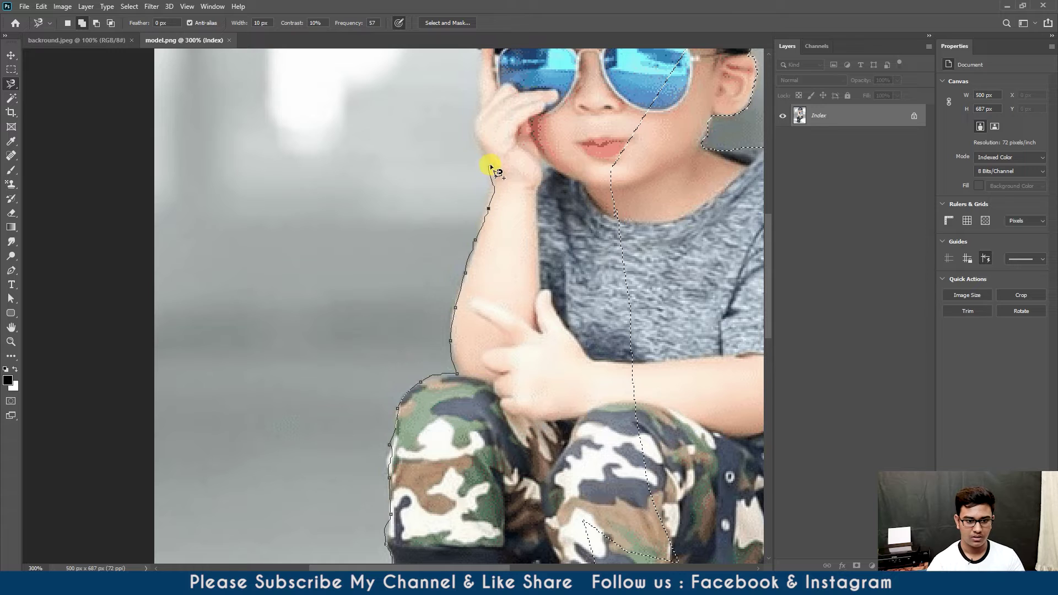
pyautogui.scroll(4, 485, 105)
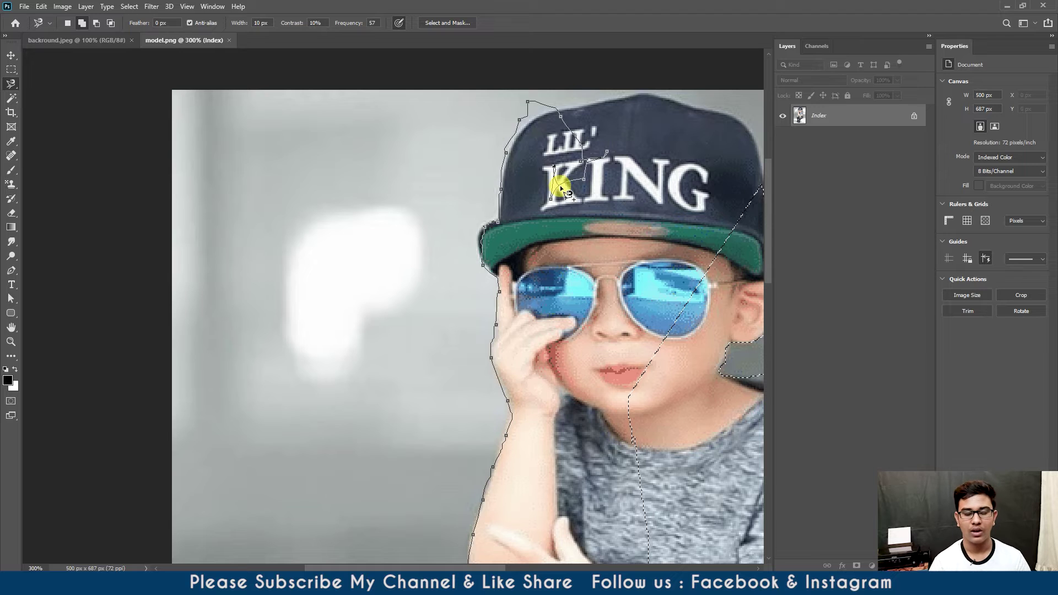
pyautogui.press('BackSpace')
pyautogui.press('BackSpace')
pyautogui.press('BackSpace')
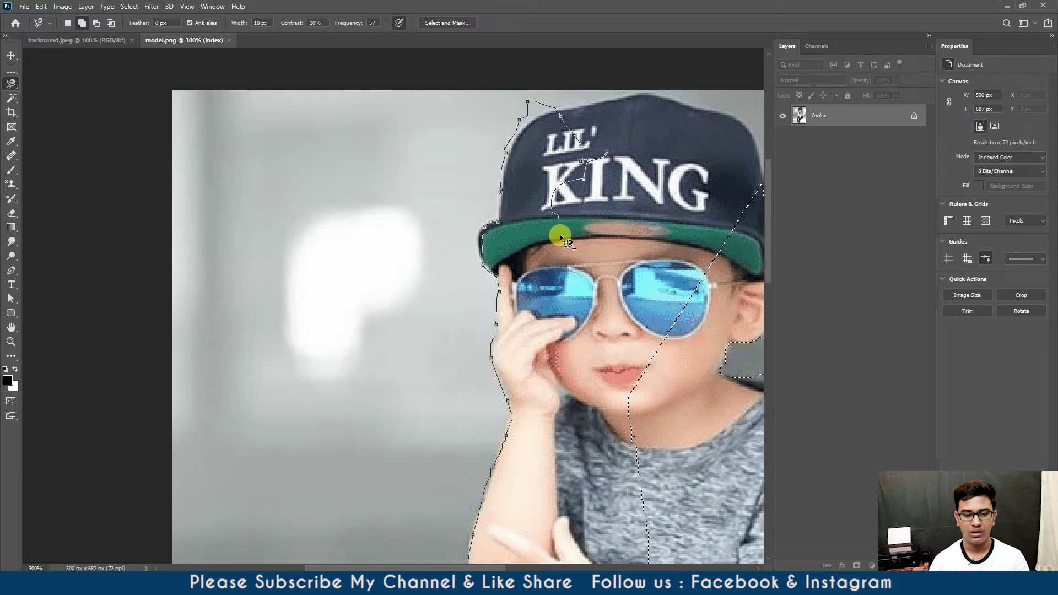
pyautogui.press('BackSpace')
pyautogui.press('BackSpace')
pyautogui.press('BackSpace')
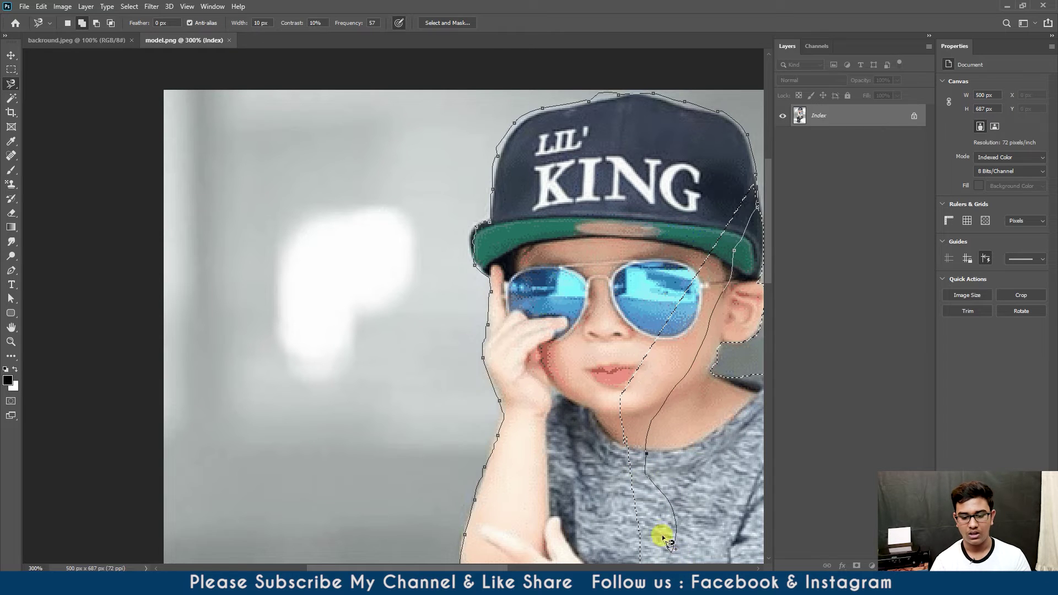
pyautogui.scroll(-5, 664, 539)
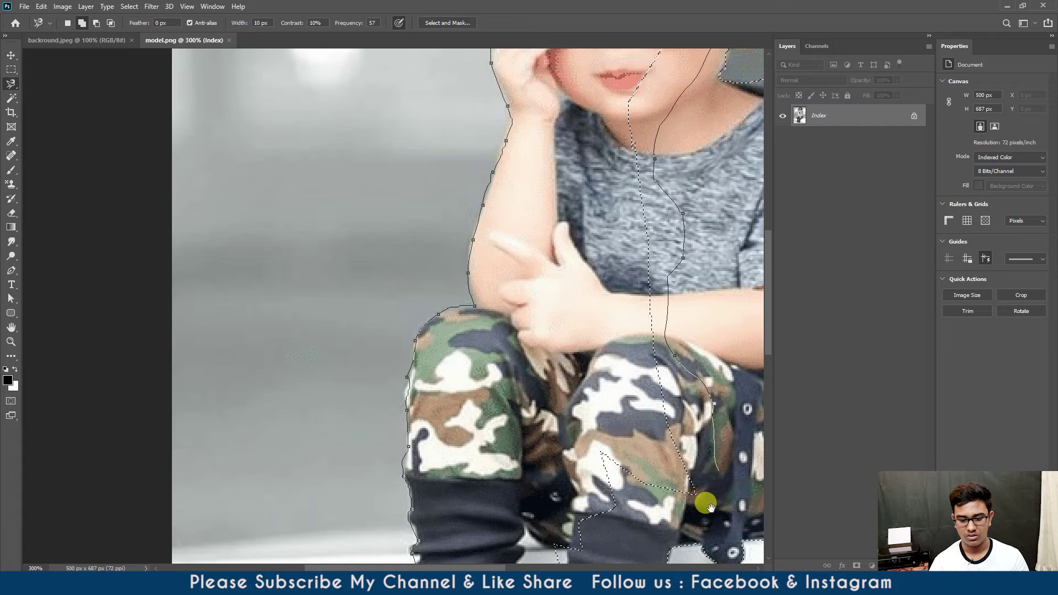
pyautogui.scroll(-5, 702, 499)
pyautogui.scroll(-3, 593, 386)
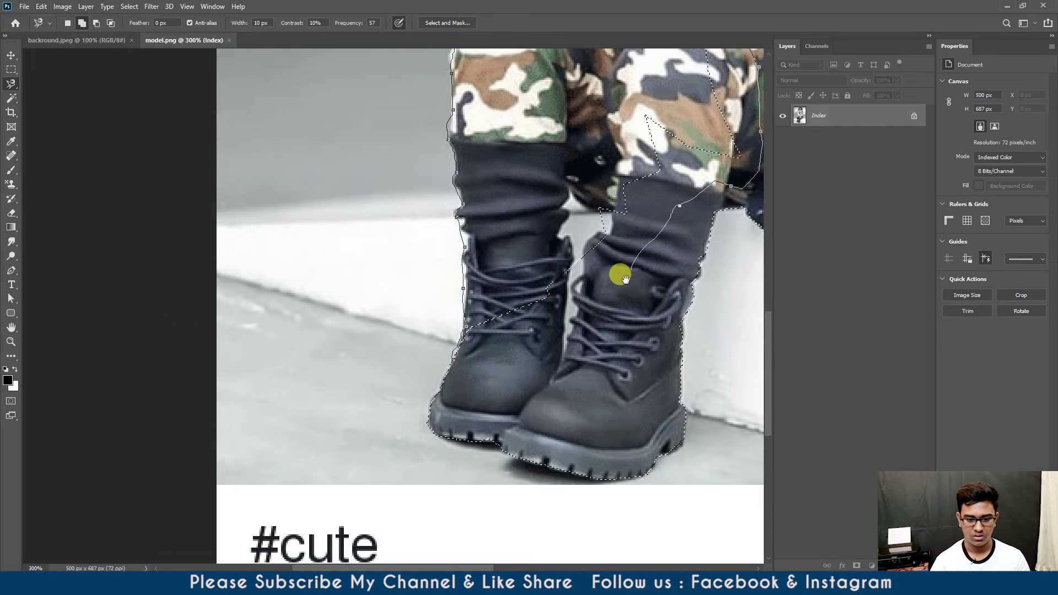
pyautogui.click(455, 364)
pyautogui.hotkey('ctrl', '0')
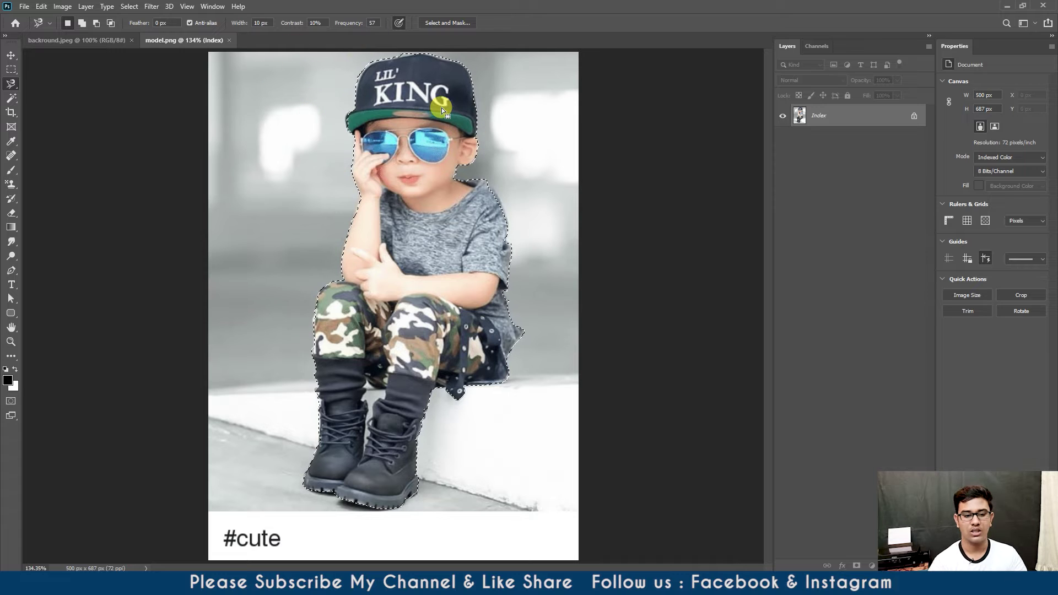
pyautogui.press('z')
pyautogui.moveTo(379, 62); pyautogui.dragTo(425, 112)
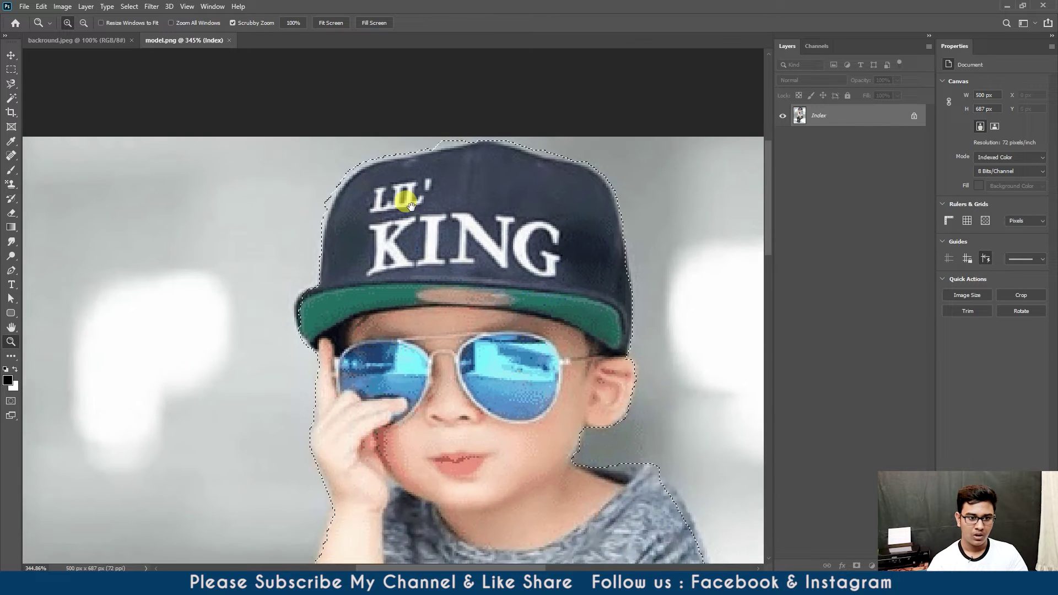
# Step: Alt-lasso away the leftover background along the top of the cap
pyautogui.press('l')
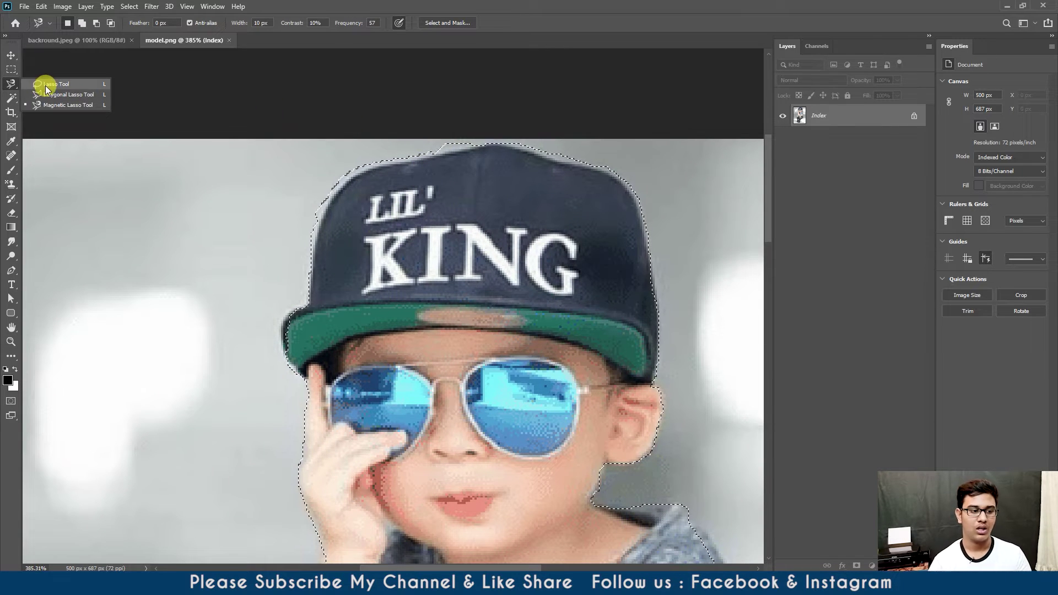
pyautogui.click(44, 85)
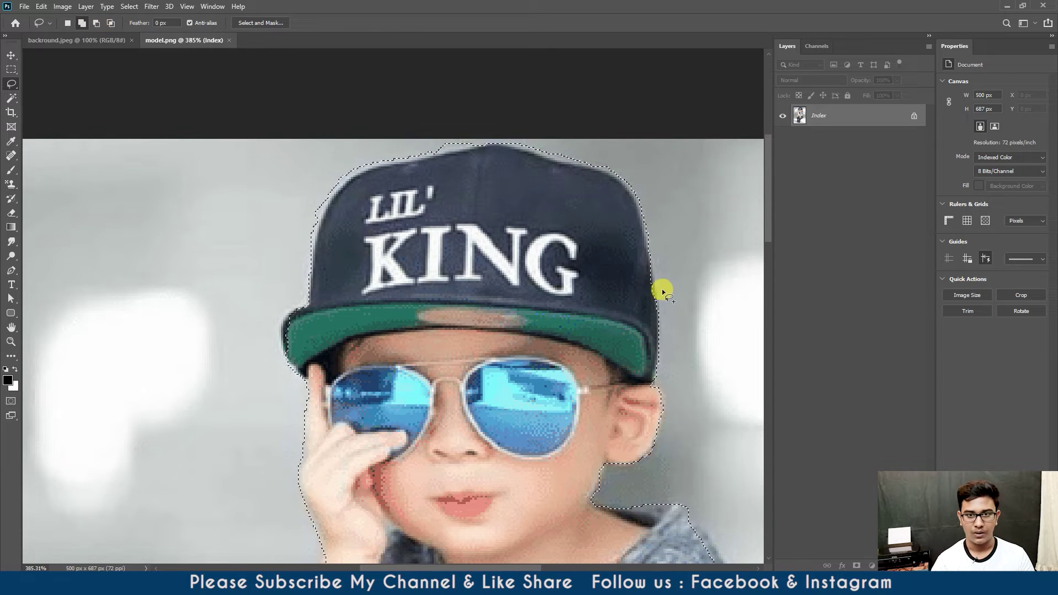
pyautogui.press('alt')
pyautogui.moveTo(648, 278); pyautogui.dragTo(646, 252)
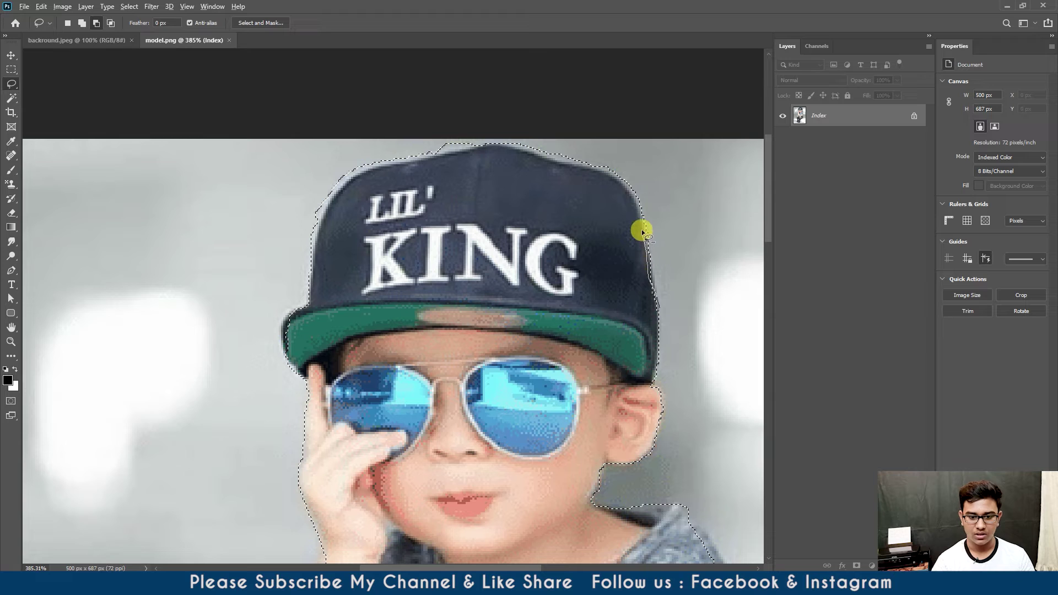
pyautogui.moveTo(638, 210)
pyautogui.mouseDown()
pyautogui.moveTo(565, 160)
pyautogui.moveTo(458, 154)
pyautogui.moveTo(362, 177)
pyautogui.moveTo(305, 274)
pyautogui.moveTo(681, 326)
pyautogui.mouseUp()
pyautogui.hotkey('ctrl', '0')
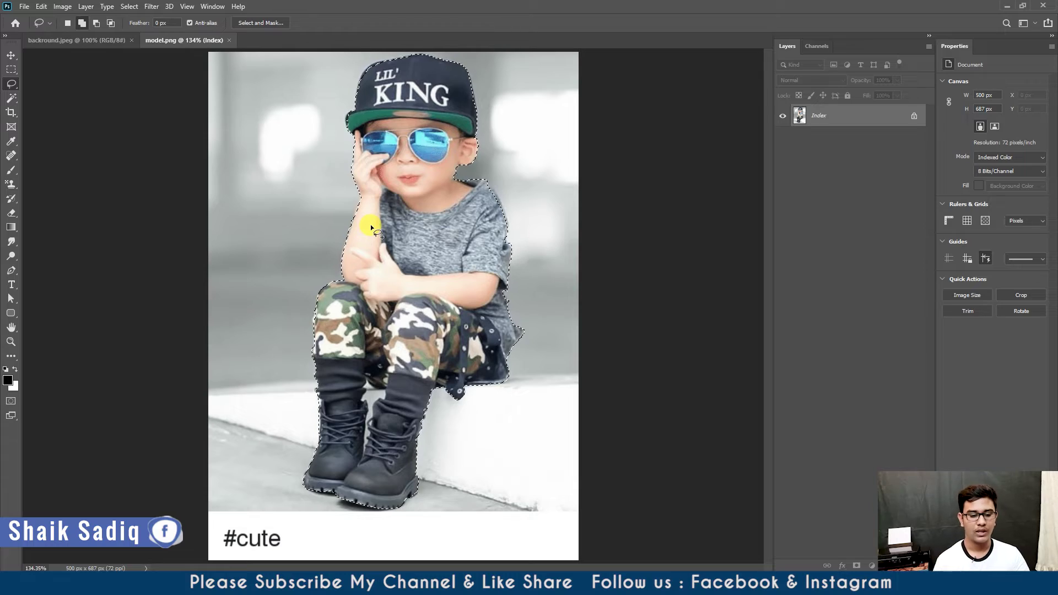
# Step: Alt-lasso away the background between the boy's legs and boots
pyautogui.press('z')
pyautogui.moveTo(369, 431)
pyautogui.mouseDown()
pyautogui.moveTo(404, 490)
pyautogui.moveTo(366, 373)
pyautogui.moveTo(371, 348)
pyautogui.moveTo(390, 367)
pyautogui.mouseUp()
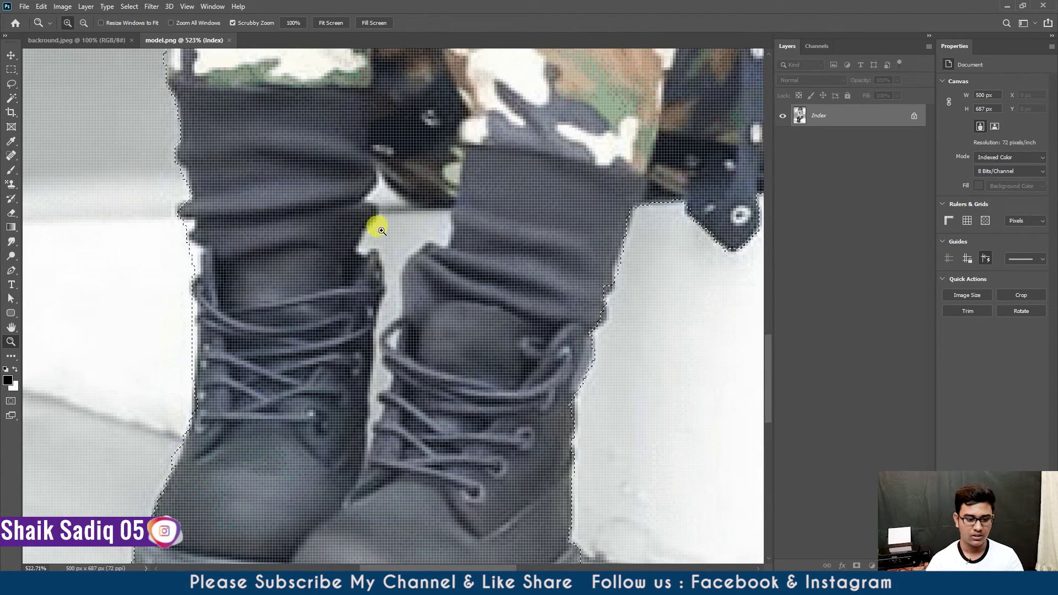
pyautogui.press('l')
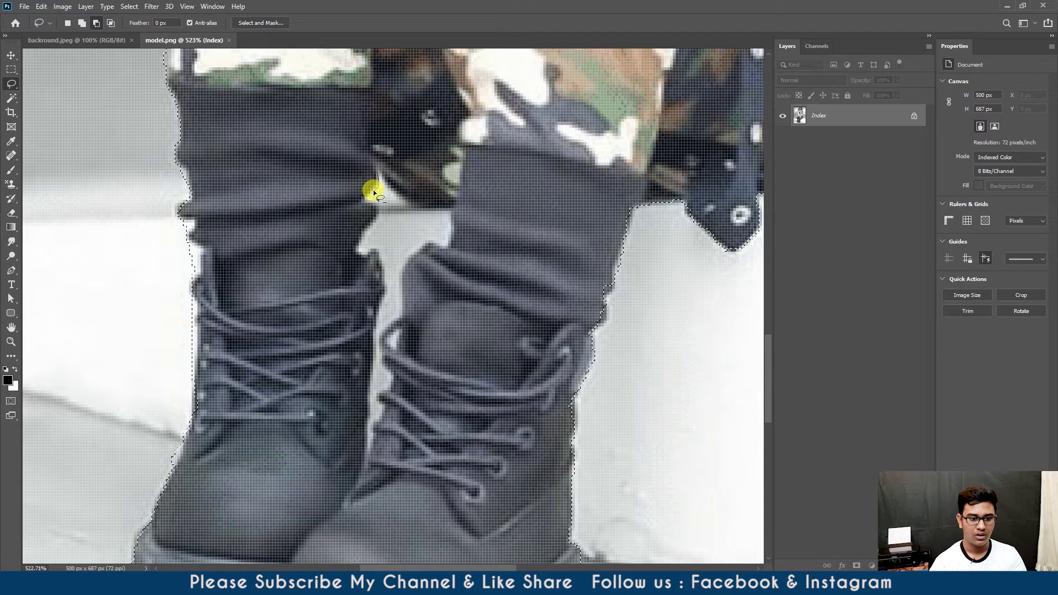
pyautogui.moveTo(377, 210)
pyautogui.mouseDown()
pyautogui.moveTo(359, 241)
pyautogui.moveTo(371, 250)
pyautogui.moveTo(379, 422)
pyautogui.mouseUp()
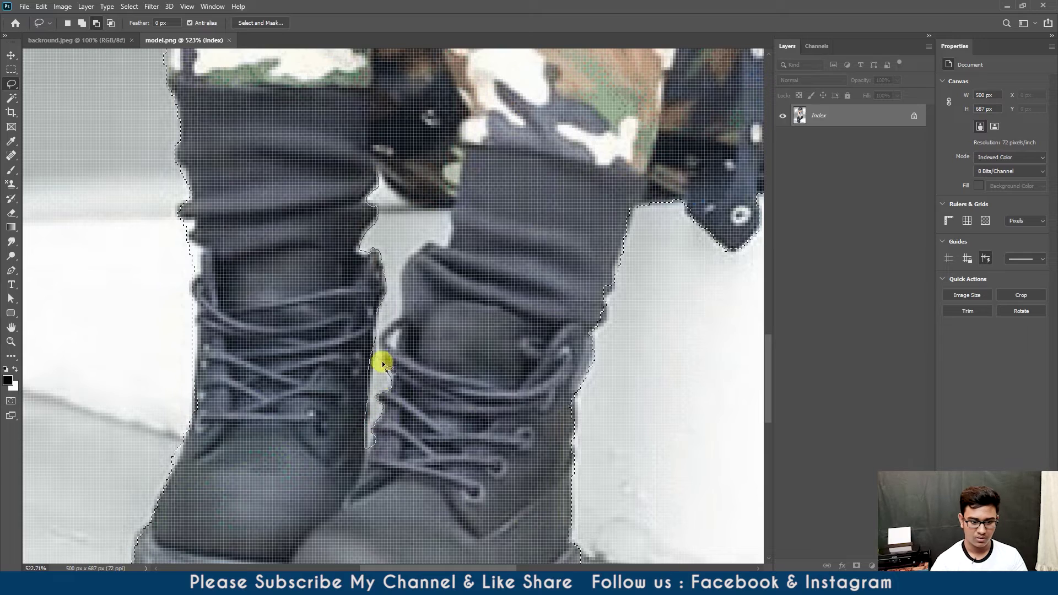
pyautogui.moveTo(383, 364)
pyautogui.mouseDown()
pyautogui.moveTo(402, 296)
pyautogui.moveTo(454, 218)
pyautogui.moveTo(373, 166)
pyautogui.mouseUp()
pyautogui.hotkey('ctrl', '0')
pyautogui.press('v')
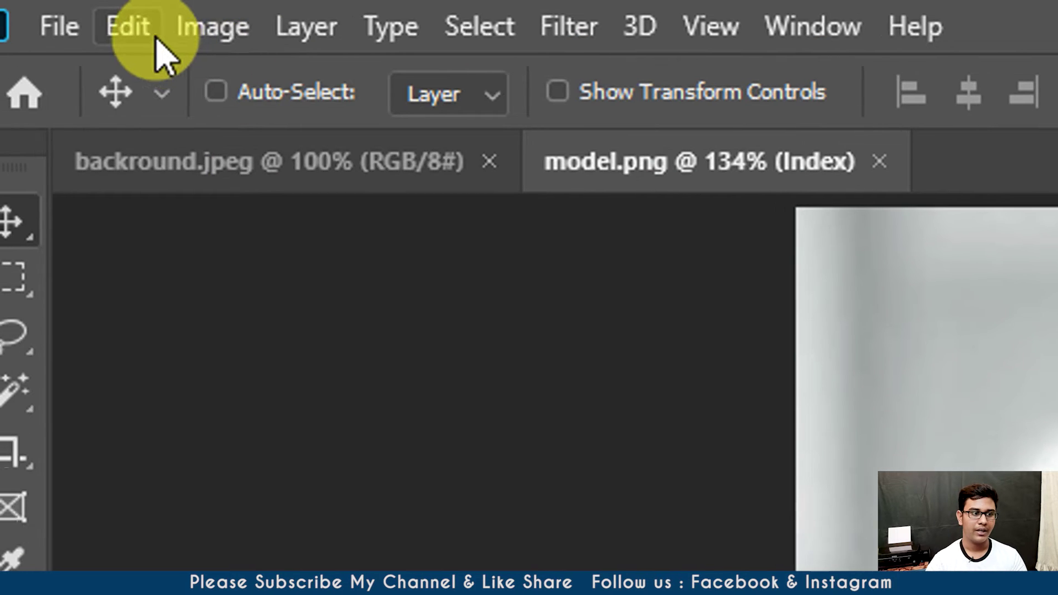
# Step: Paste the copied boy into backround.jpeg as Layer 1, lower him 39 px, and select Background
pyautogui.click(108, 22)
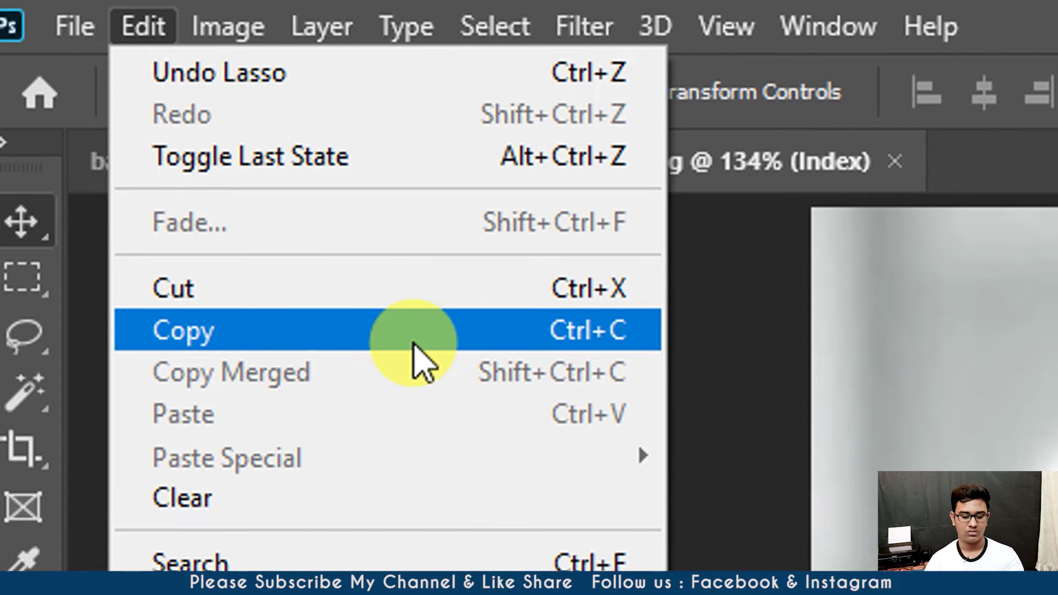
pyautogui.click(413, 343)
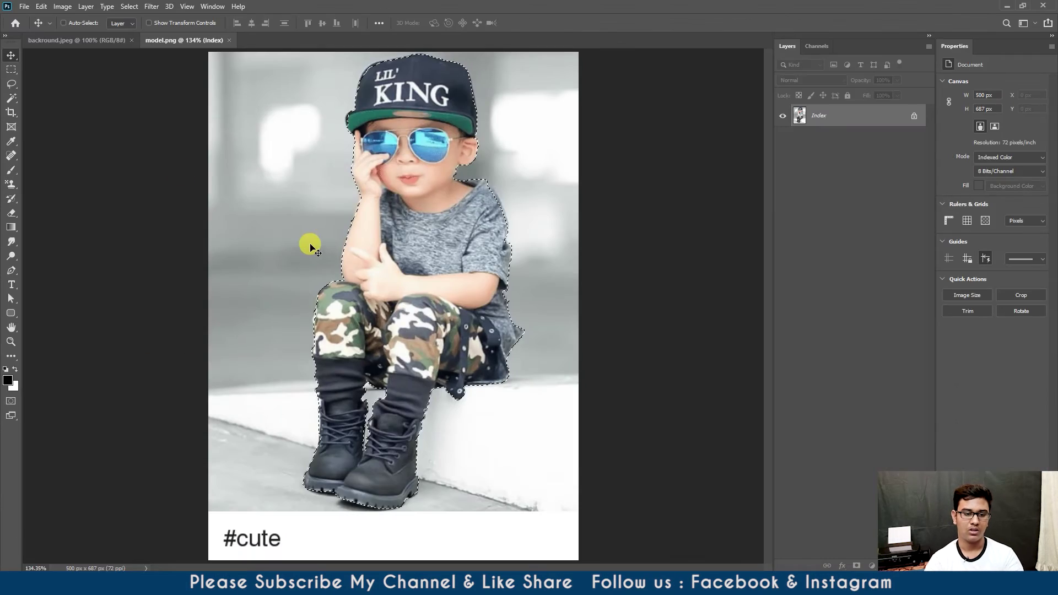
pyautogui.press('ctrl')
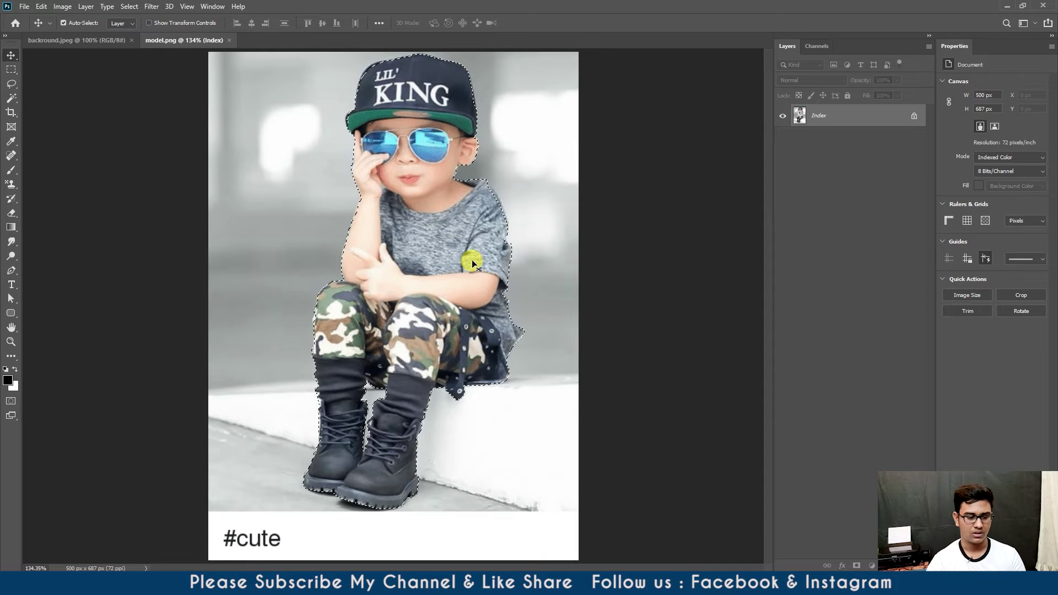
pyautogui.click(106, 41)
pyautogui.hotkey('ctrl', 'v')
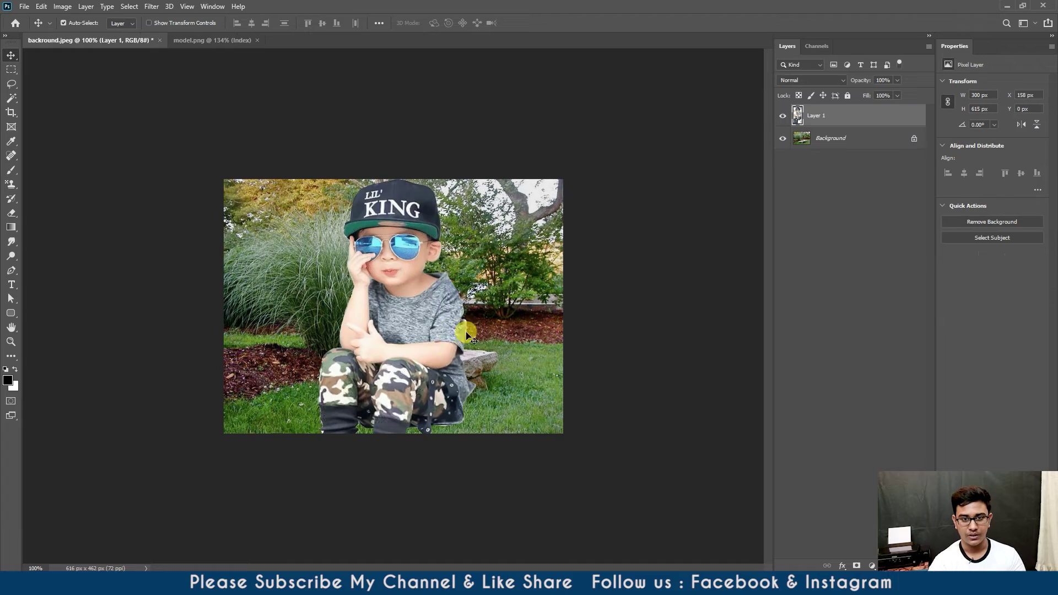
pyautogui.moveTo(378, 205); pyautogui.dragTo(378, 226)
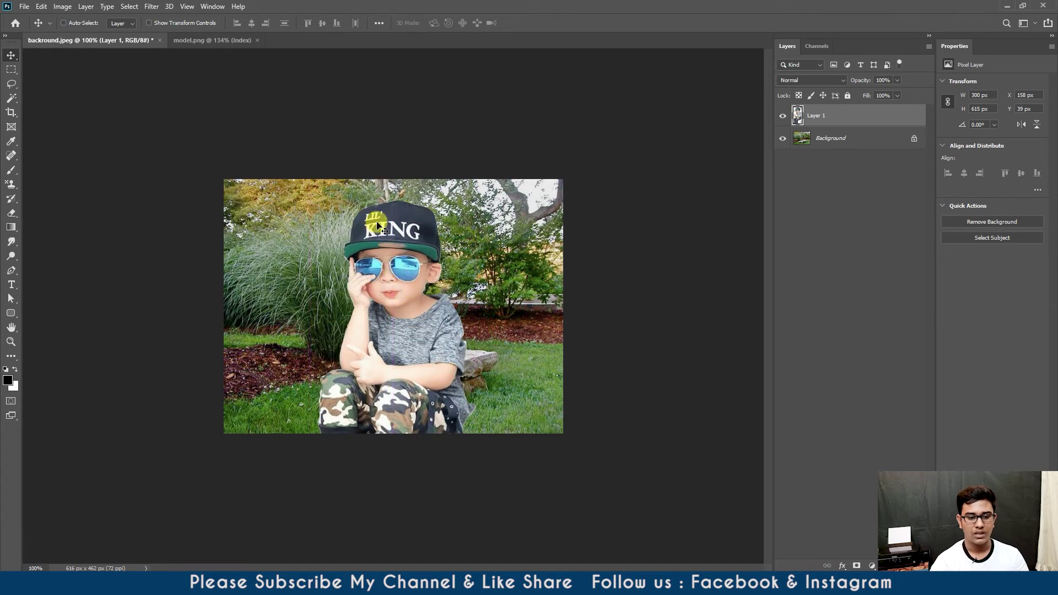
pyautogui.press('z')
pyautogui.click(378, 226)
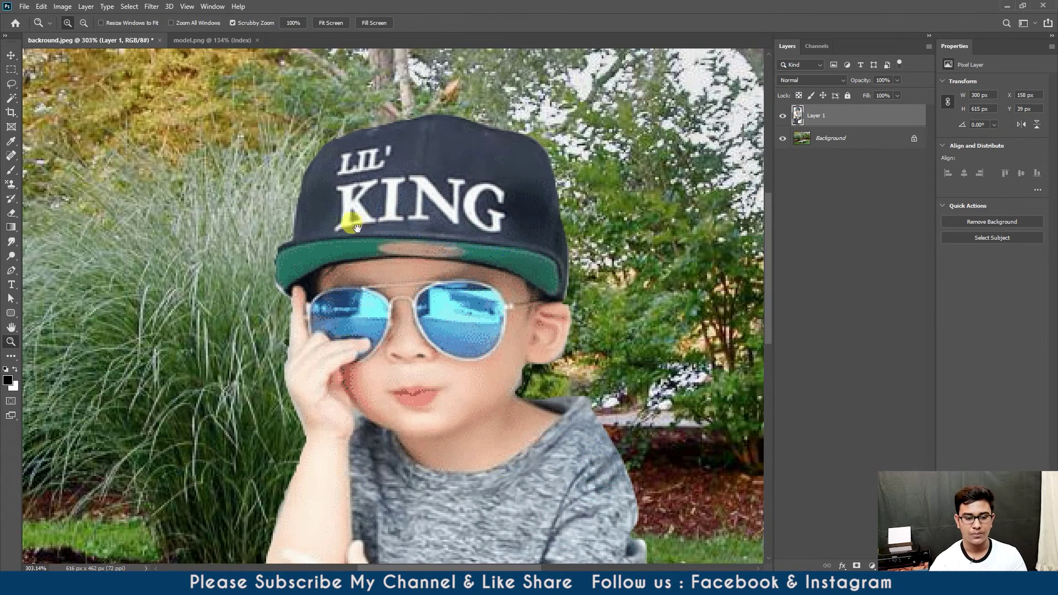
pyautogui.keyDown('alt'); pyautogui.click(421, 255); pyautogui.keyUp('alt')
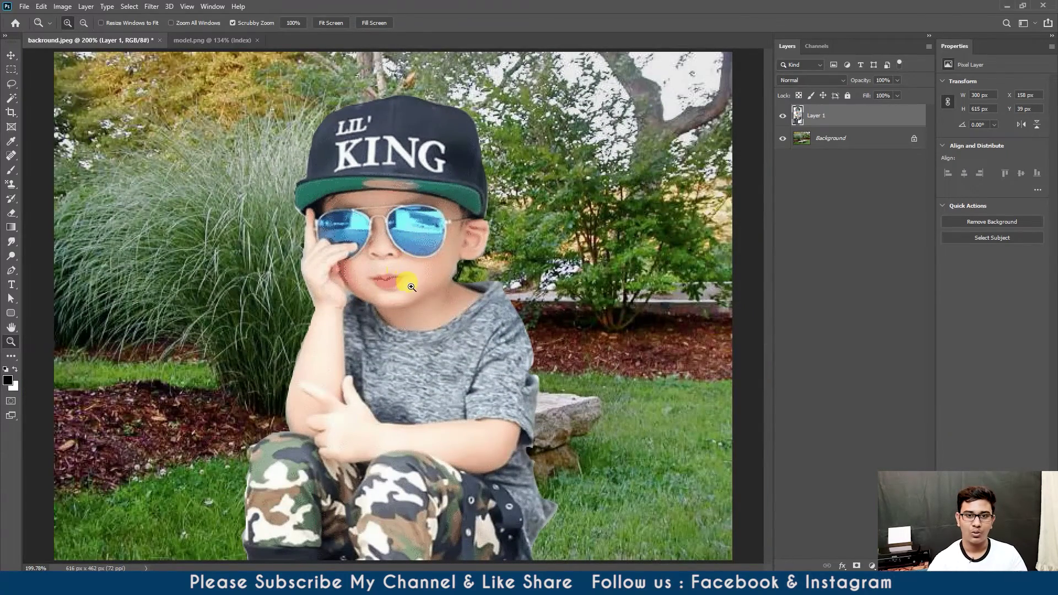
pyautogui.click(806, 142)
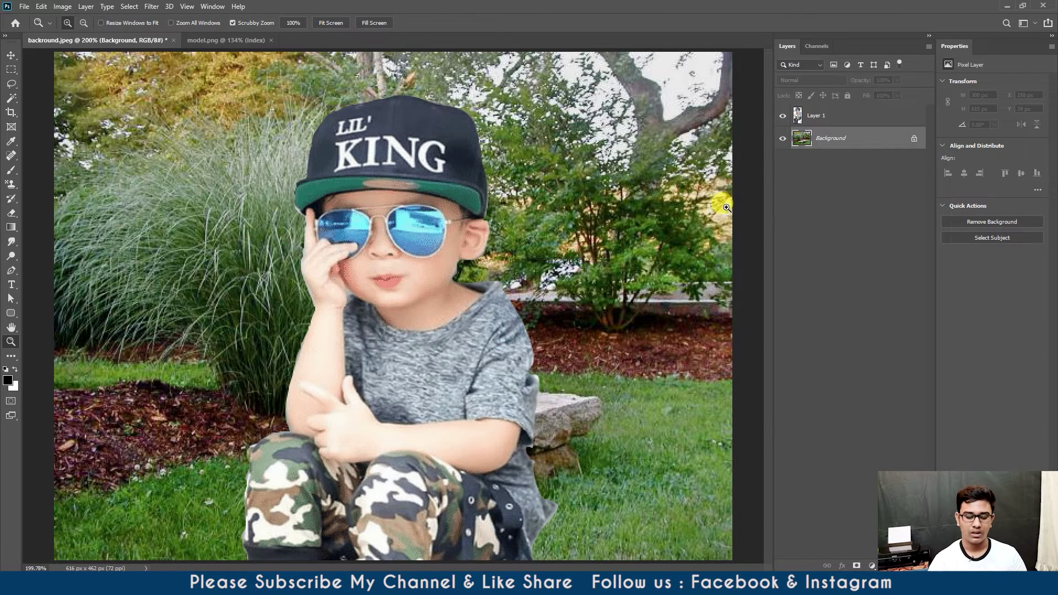
# Step: Duplicate the Background layer and flip the copy horizontally, putting the bench on the left
pyautogui.moveTo(655, 235); pyautogui.dragTo(862, 121)
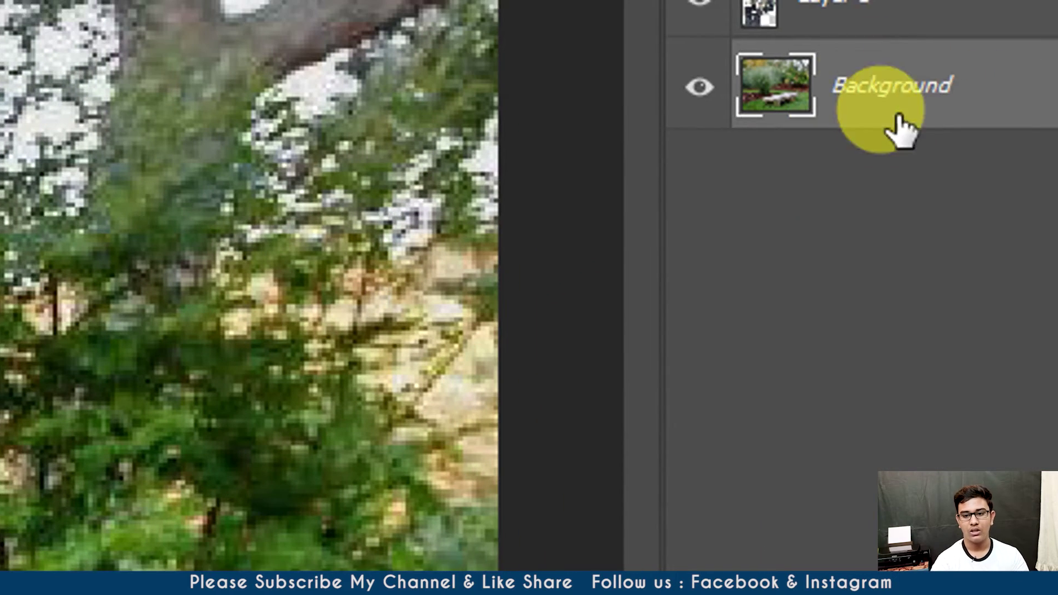
pyautogui.rightClick(879, 121)
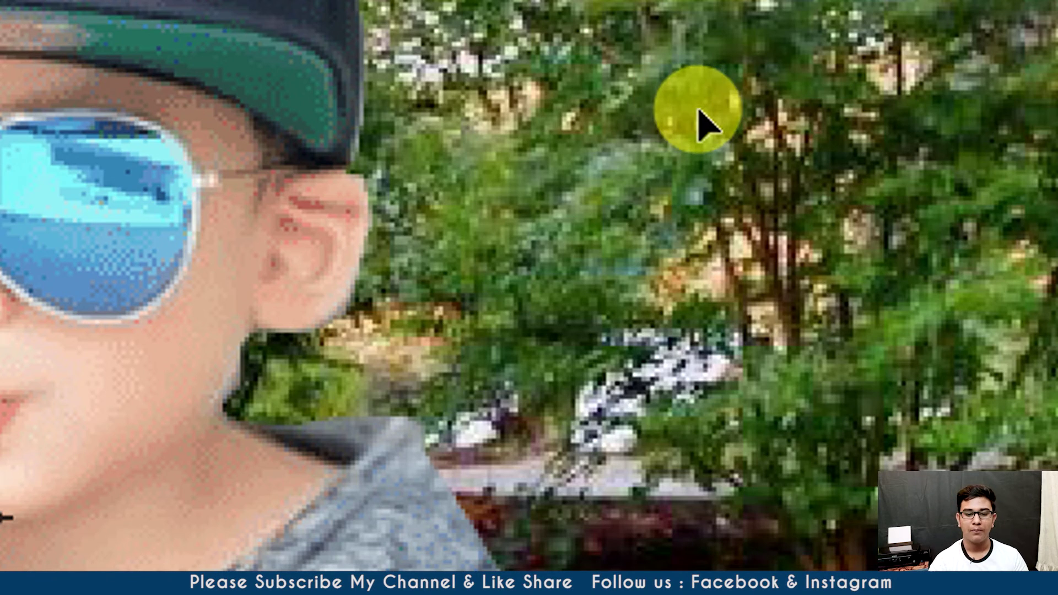
pyautogui.rightClick(649, 182)
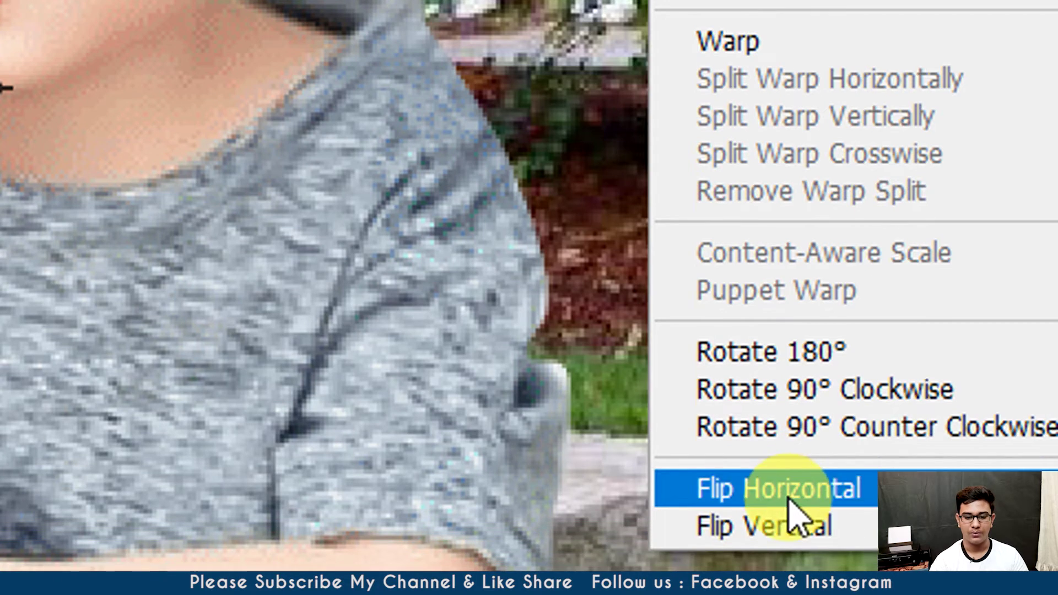
pyautogui.click(804, 529)
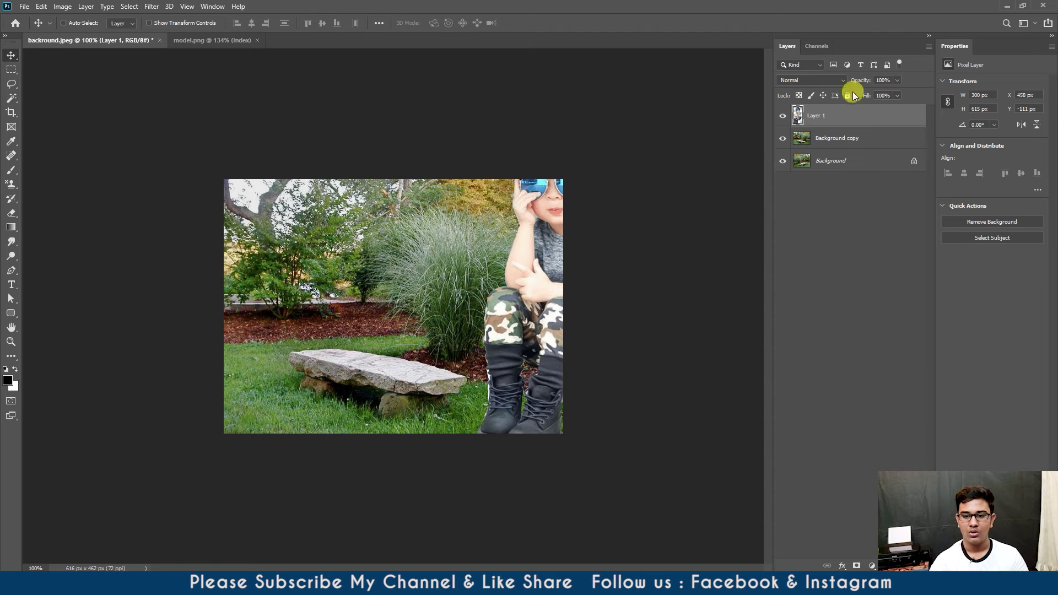
# Step: Move the boy over the bench and Free Transform him down to fit it
pyautogui.moveTo(589, 307); pyautogui.dragTo(378, 293)
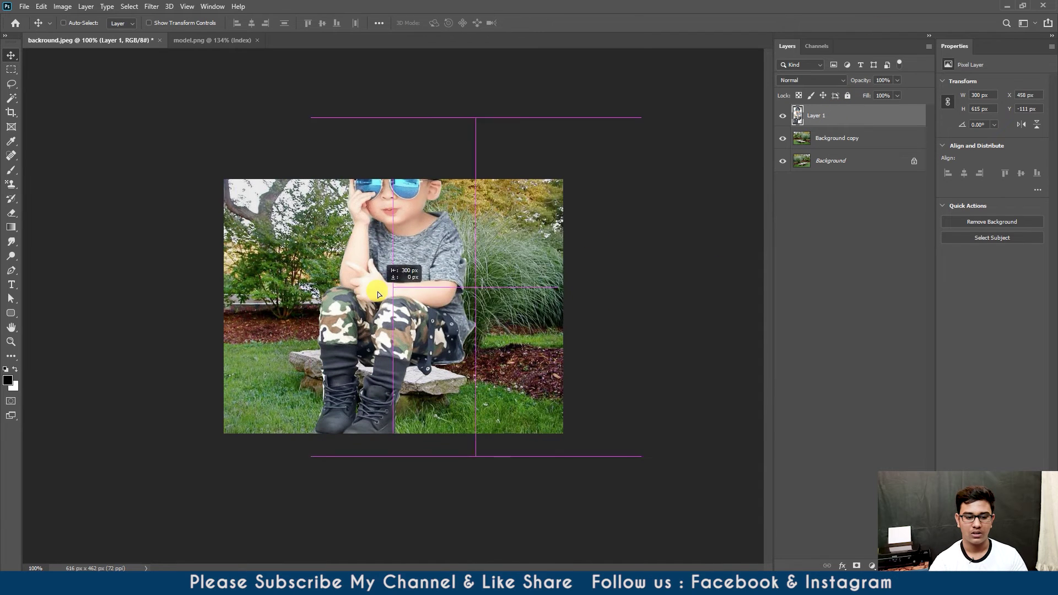
pyautogui.hotkey('ctrl', 't')
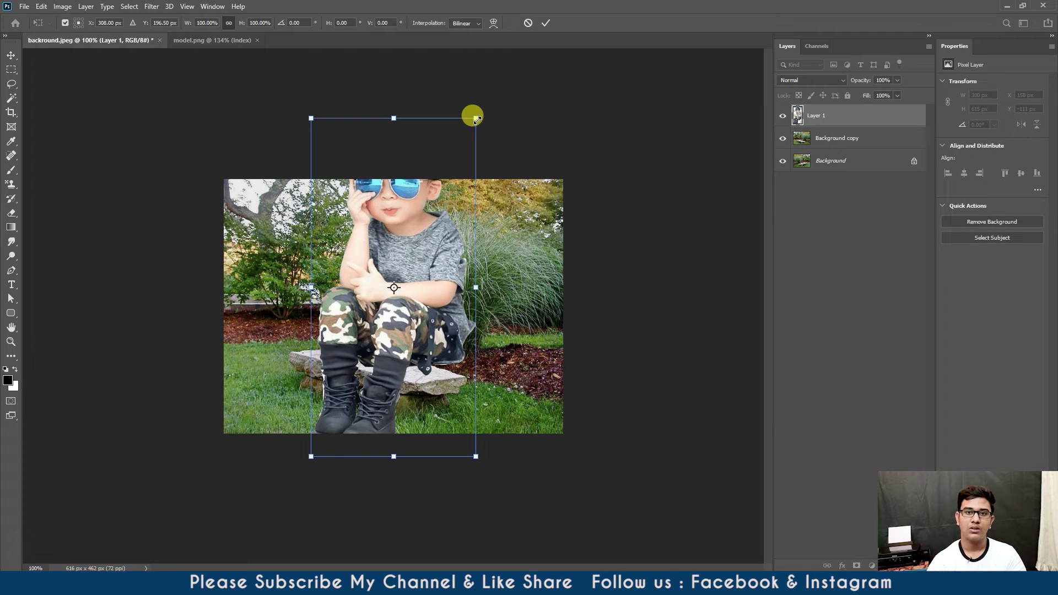
pyautogui.moveTo(477, 118); pyautogui.dragTo(451, 168)
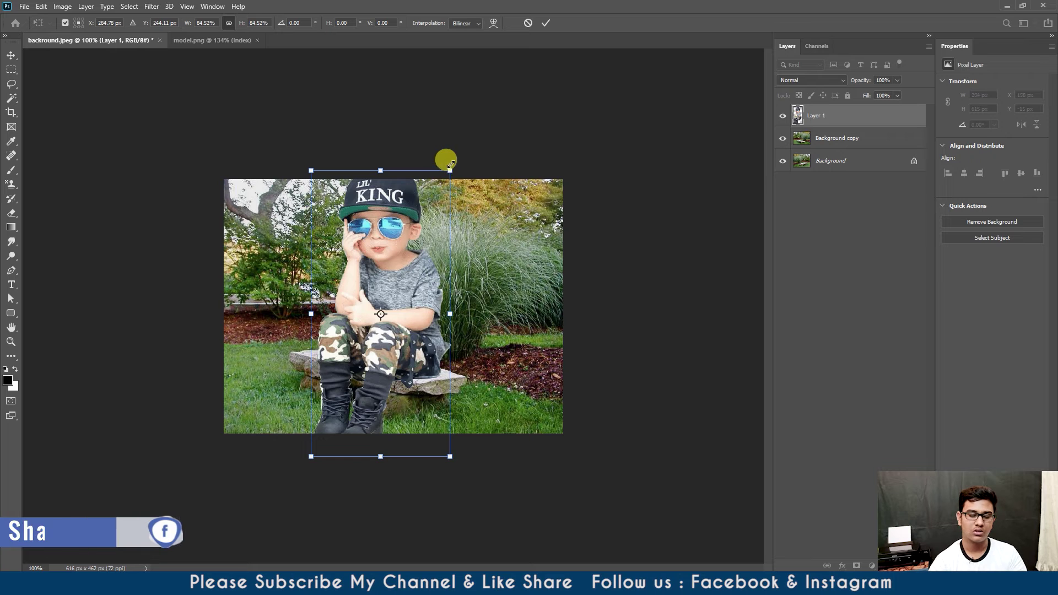
pyautogui.moveTo(451, 169); pyautogui.dragTo(381, 248)
pyautogui.moveTo(347, 299); pyautogui.dragTo(353, 304)
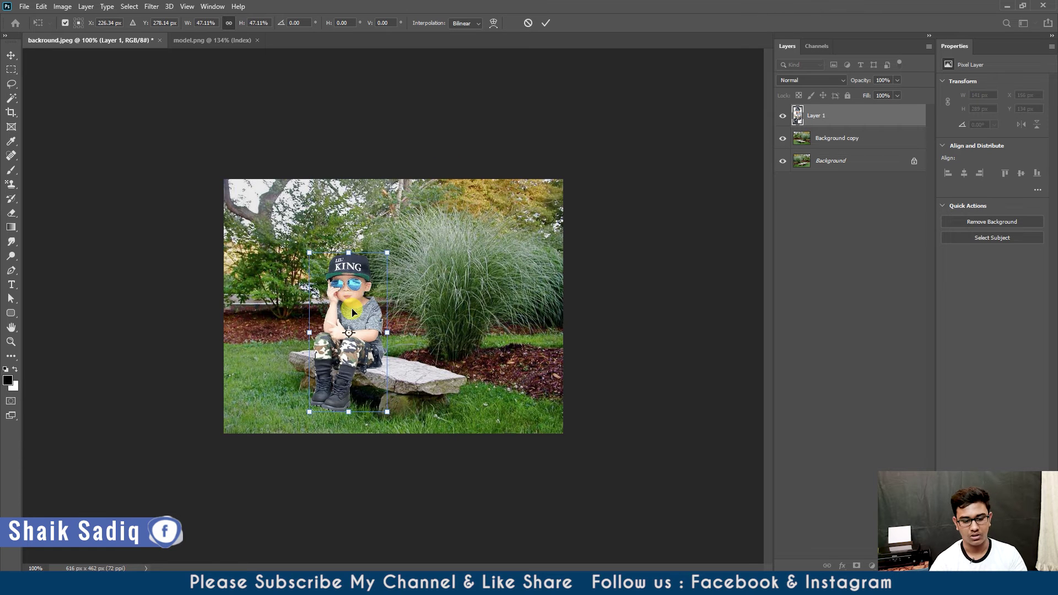
pyautogui.press('Return')
# Step: Zoom in and nudge the boy into his seat on the bench at X 172, Y 133 px
pyautogui.press('z')
pyautogui.click(333, 351)
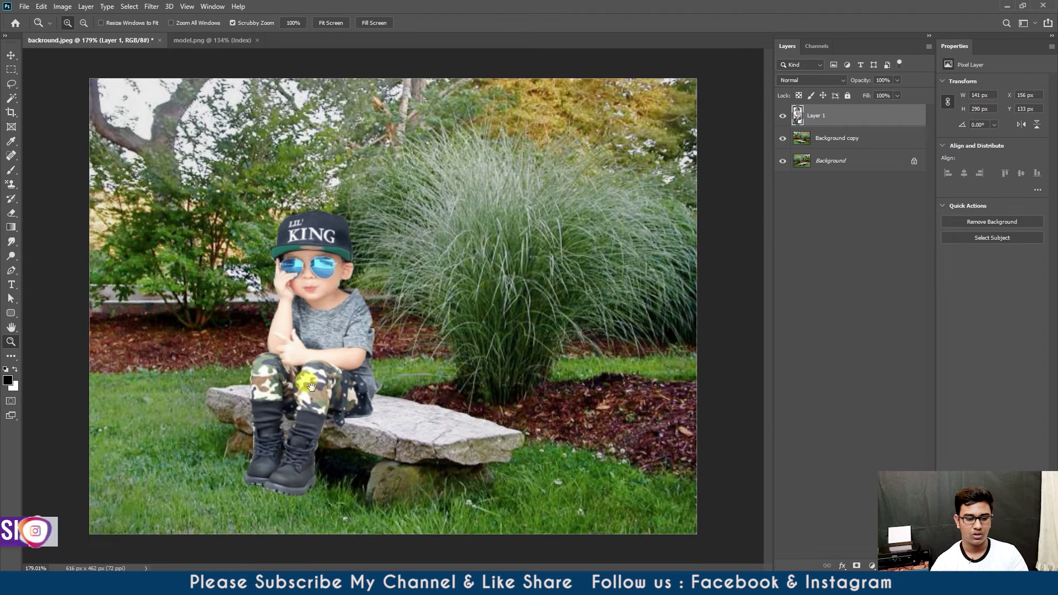
pyautogui.click(333, 351)
pyautogui.click(380, 301)
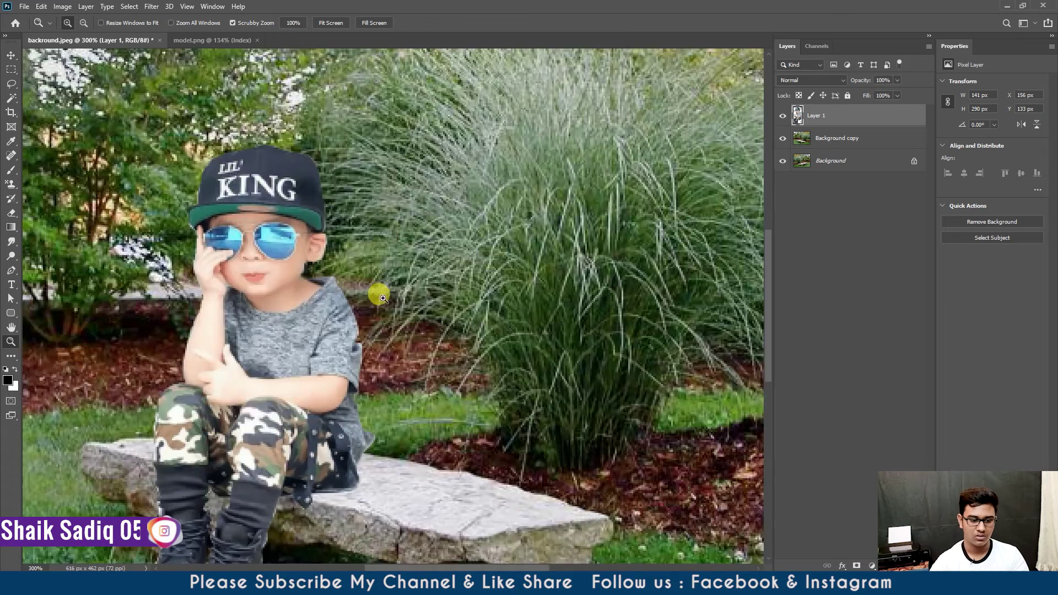
pyautogui.moveTo(378, 292); pyautogui.dragTo(618, 231)
pyautogui.press('v')
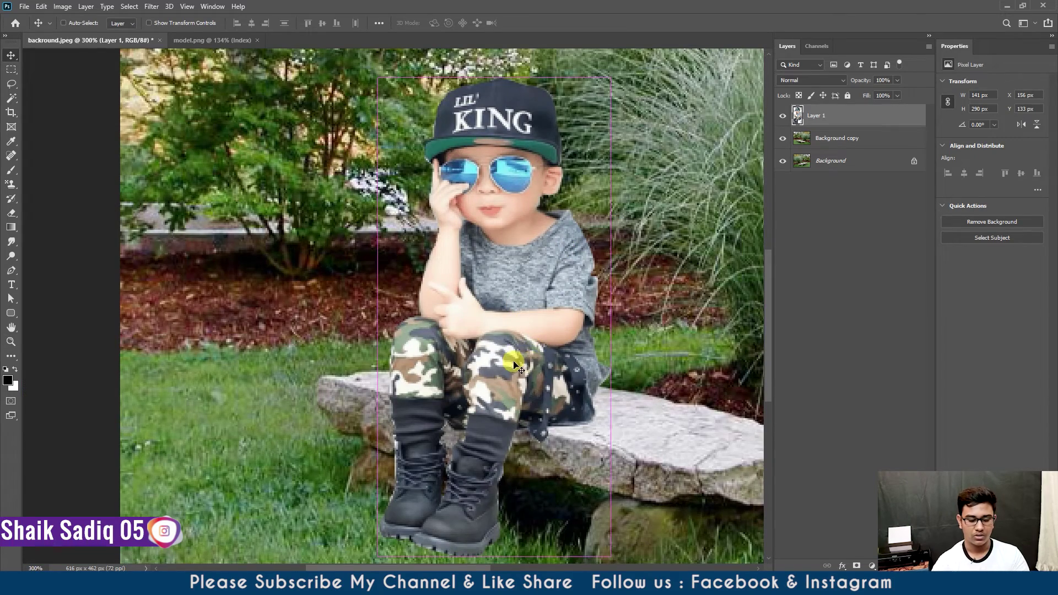
pyautogui.moveTo(533, 365)
pyautogui.mouseDown()
pyautogui.moveTo(517, 355)
pyautogui.moveTo(532, 365)
pyautogui.mouseUp()
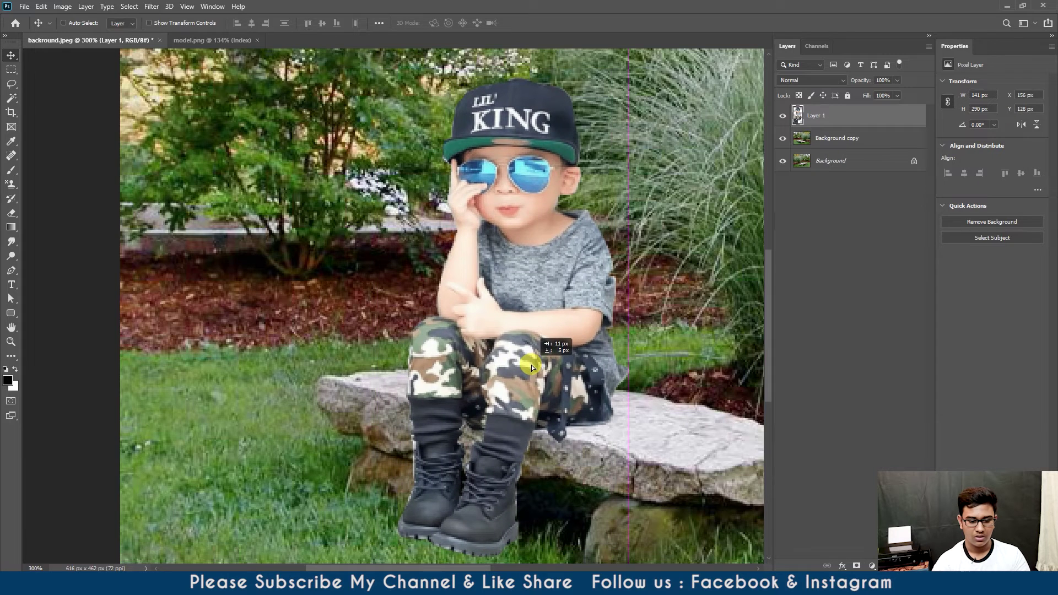
pyautogui.moveTo(531, 365); pyautogui.dragTo(496, 319)
pyautogui.hotkey('ctrl', '-')
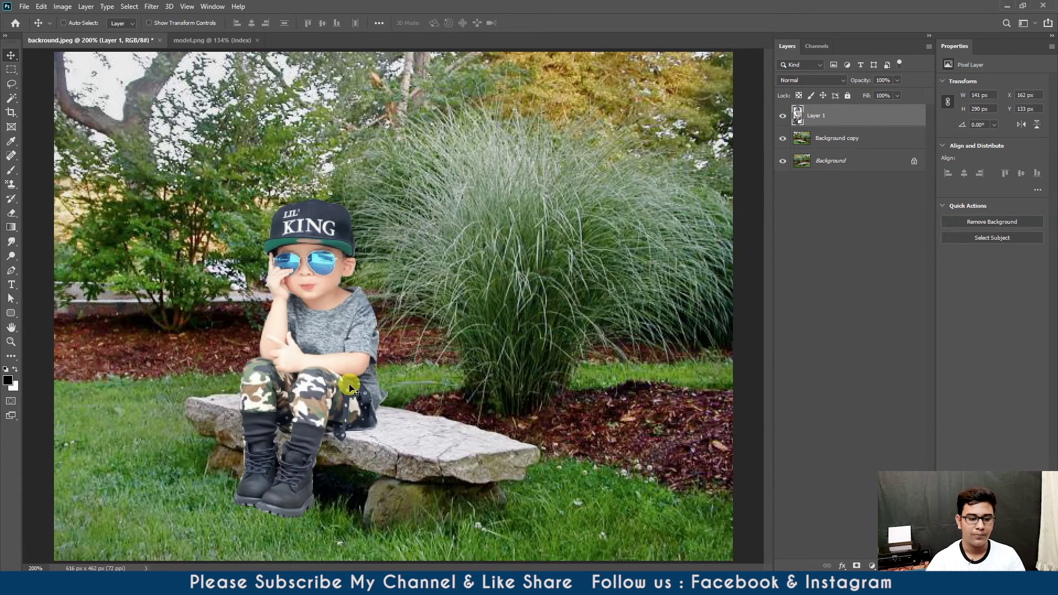
pyautogui.moveTo(352, 389); pyautogui.dragTo(364, 389)
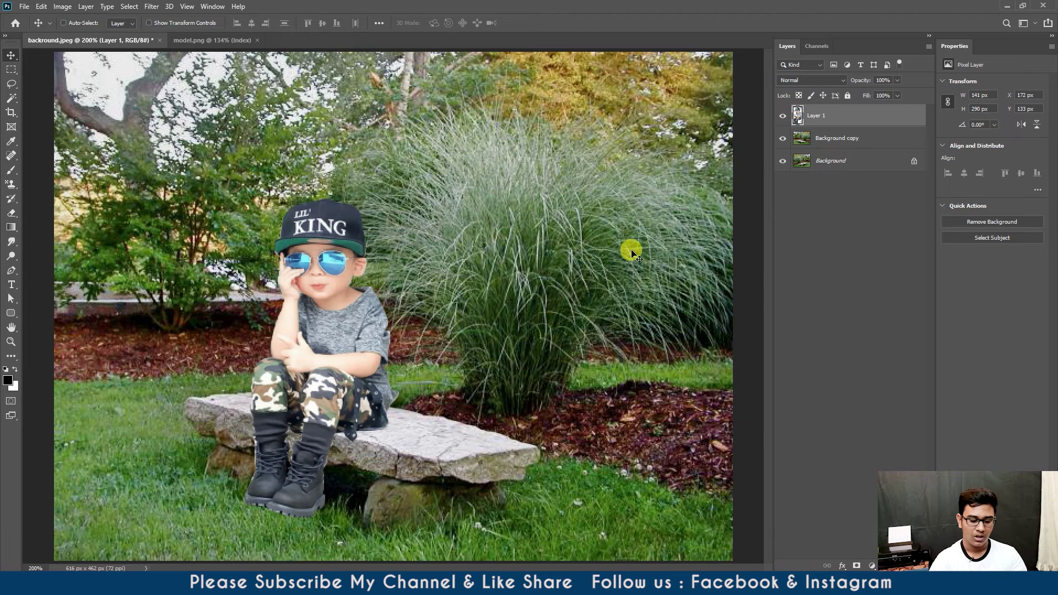
pyautogui.press('b')
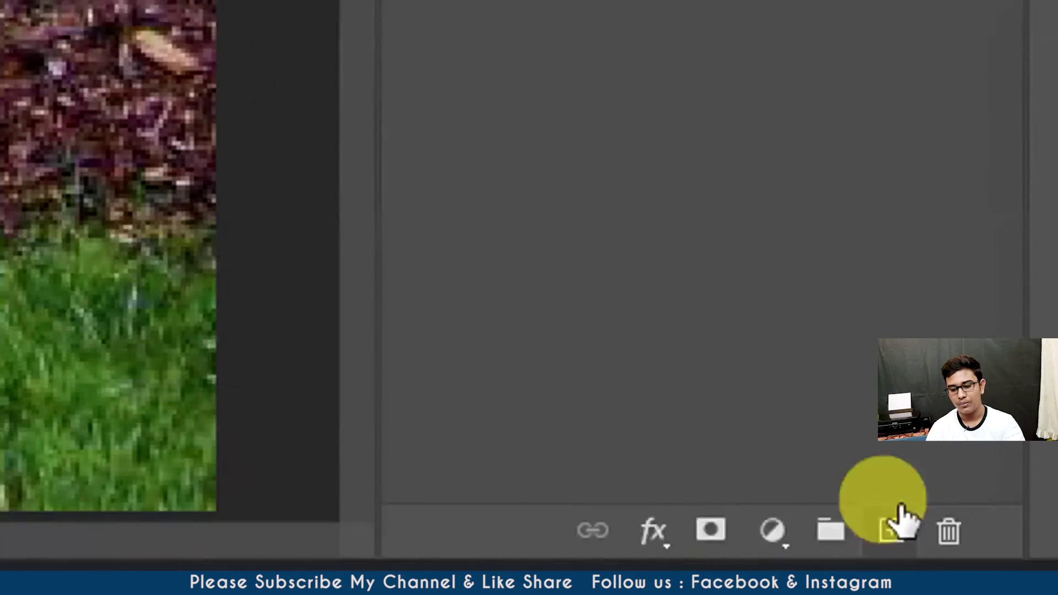
# Step: On a new layer, paint a black blob with the 250 px Soft Round brush
pyautogui.click(890, 532)
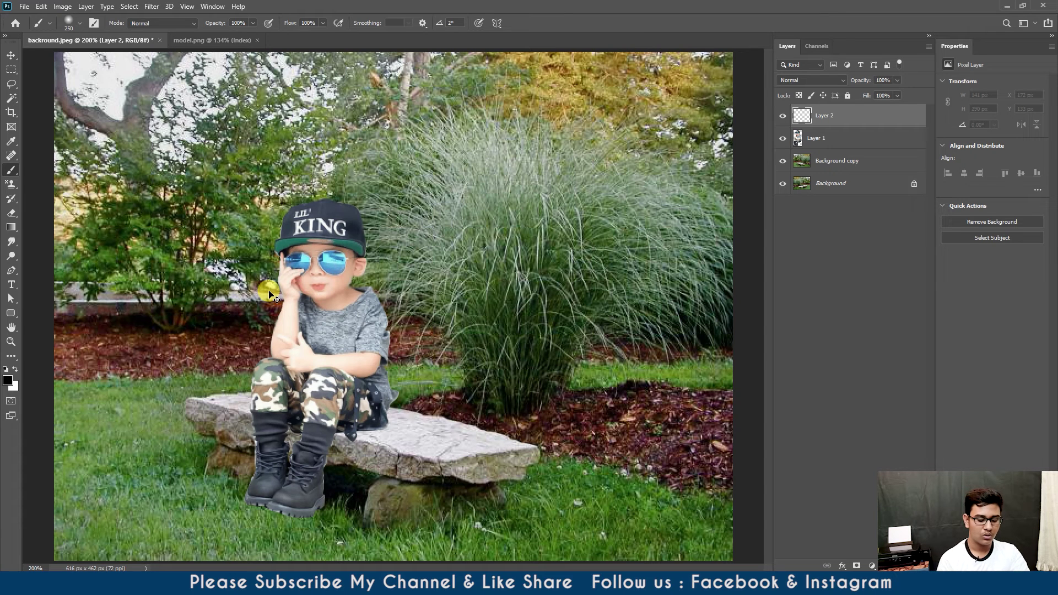
pyautogui.hotkey('ctrl', 'shift', 'n')
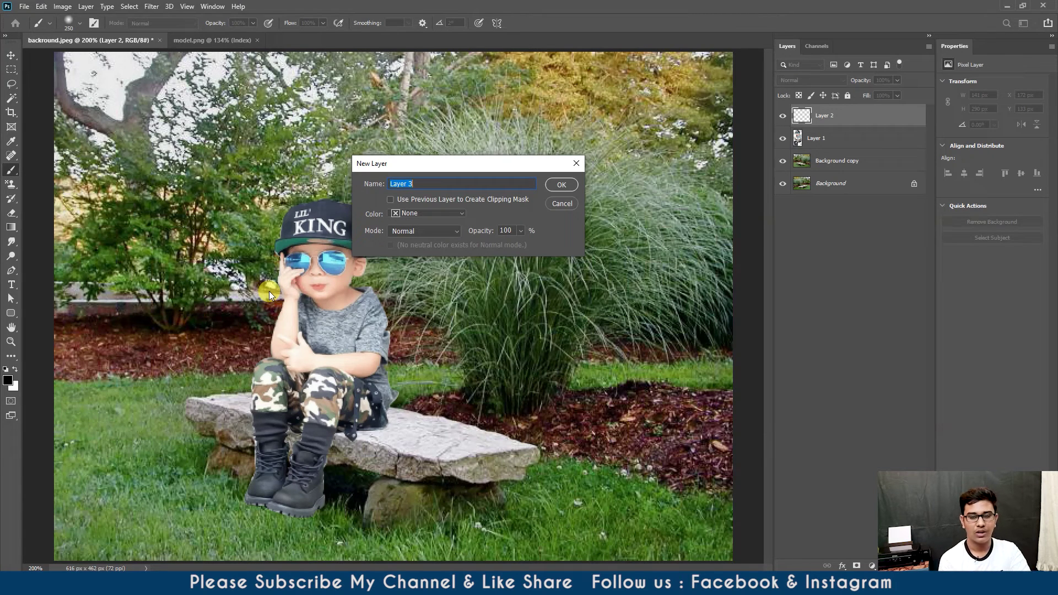
pyautogui.press('Escape')
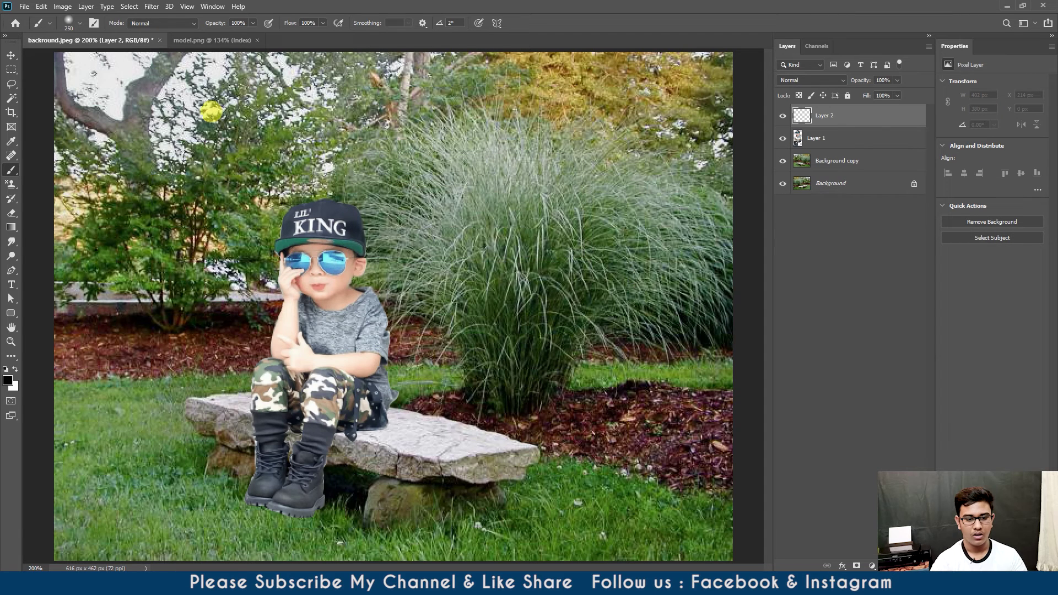
pyautogui.rightClick(325, 219)
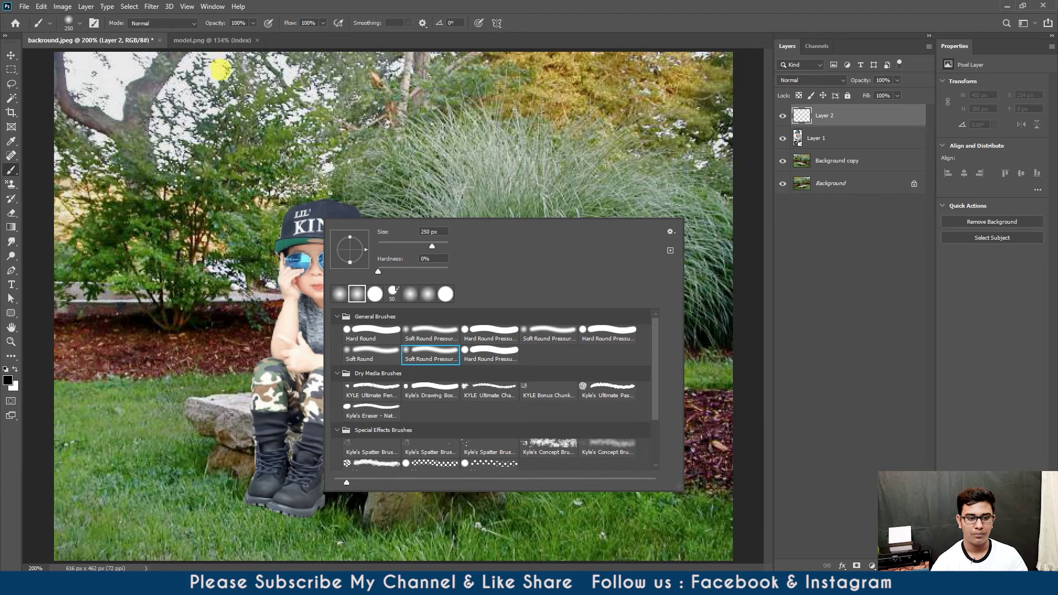
pyautogui.click(229, 69)
pyautogui.hotkey('ctrl', 'z')
pyautogui.click(327, 196)
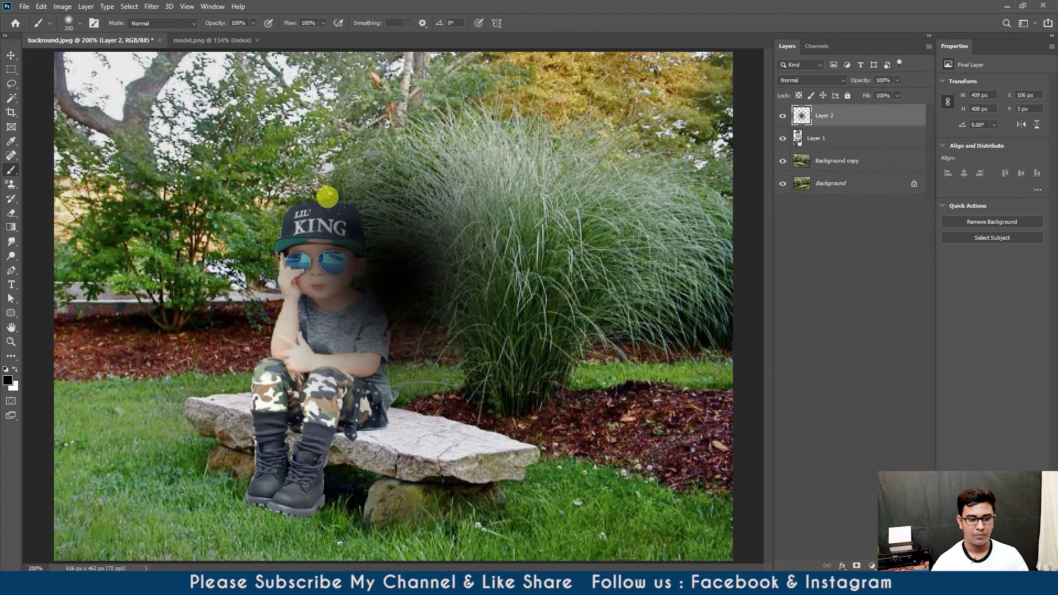
# Step: Scale the shadow to 143×145 px at the boy's legs and place Layer 2 below Layer 1
pyautogui.press('v')
pyautogui.moveTo(446, 250)
pyautogui.mouseDown()
pyautogui.moveTo(405, 270)
pyautogui.moveTo(452, 279)
pyautogui.mouseUp()
pyautogui.hotkey('ctrl', 't')
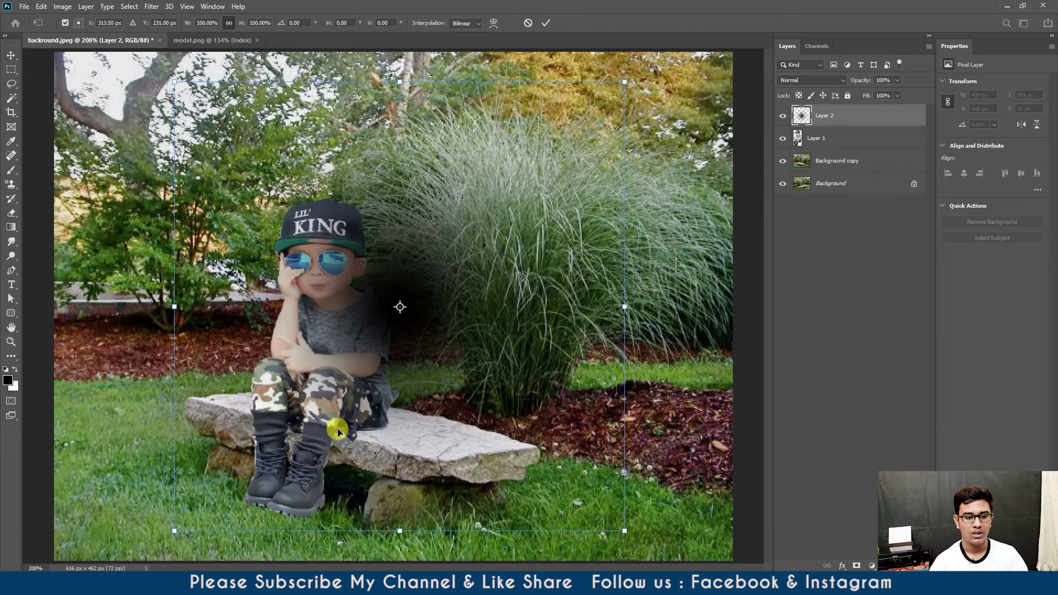
pyautogui.moveTo(627, 82); pyautogui.dragTo(336, 370)
pyautogui.moveTo(273, 472); pyautogui.dragTo(295, 419)
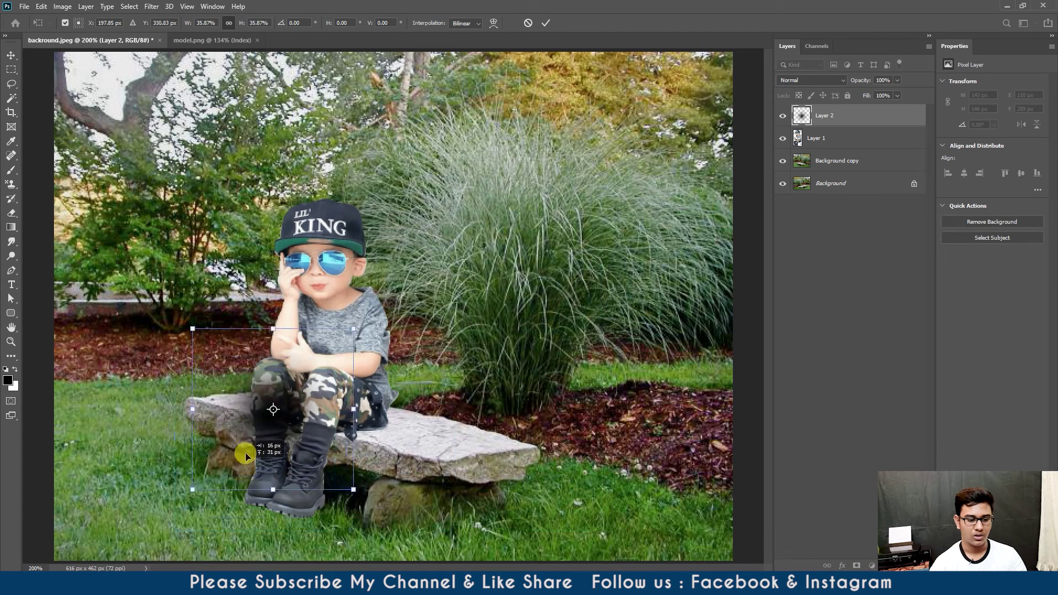
pyautogui.press('Return')
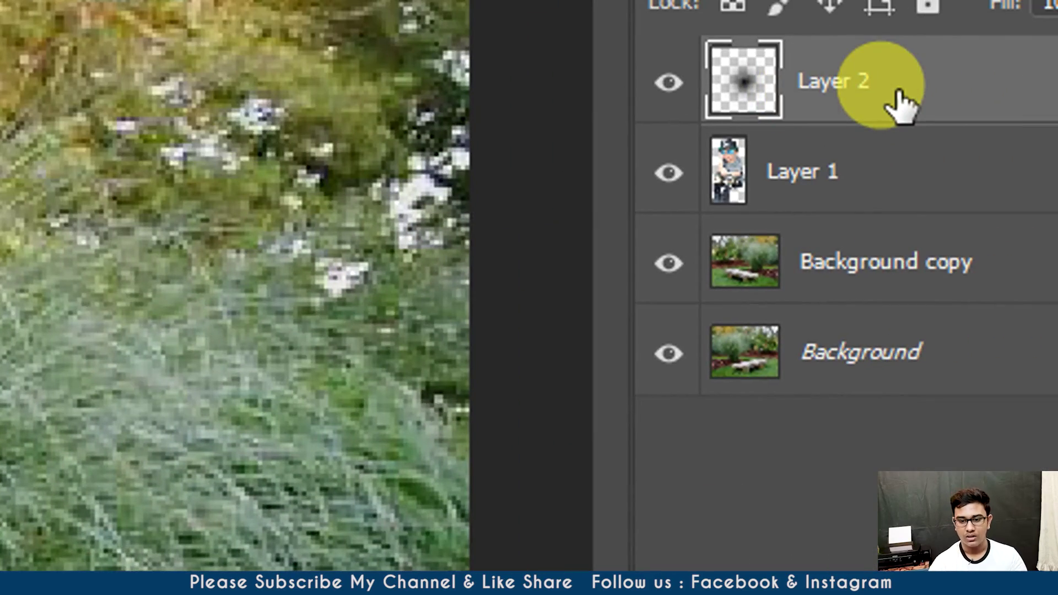
pyautogui.moveTo(899, 102); pyautogui.dragTo(896, 204)
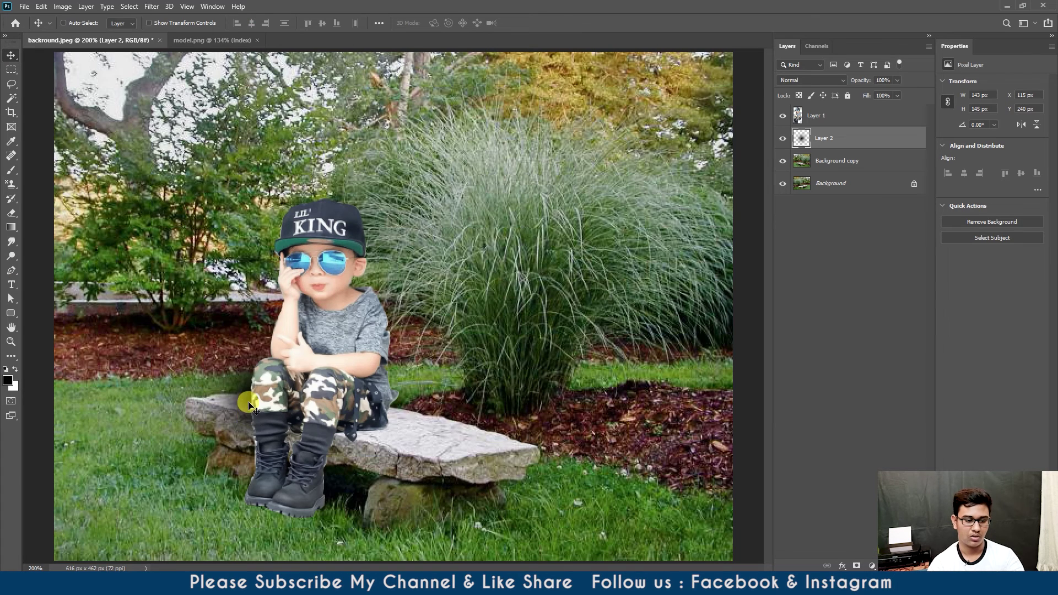
pyautogui.moveTo(249, 405); pyautogui.dragTo(270, 408)
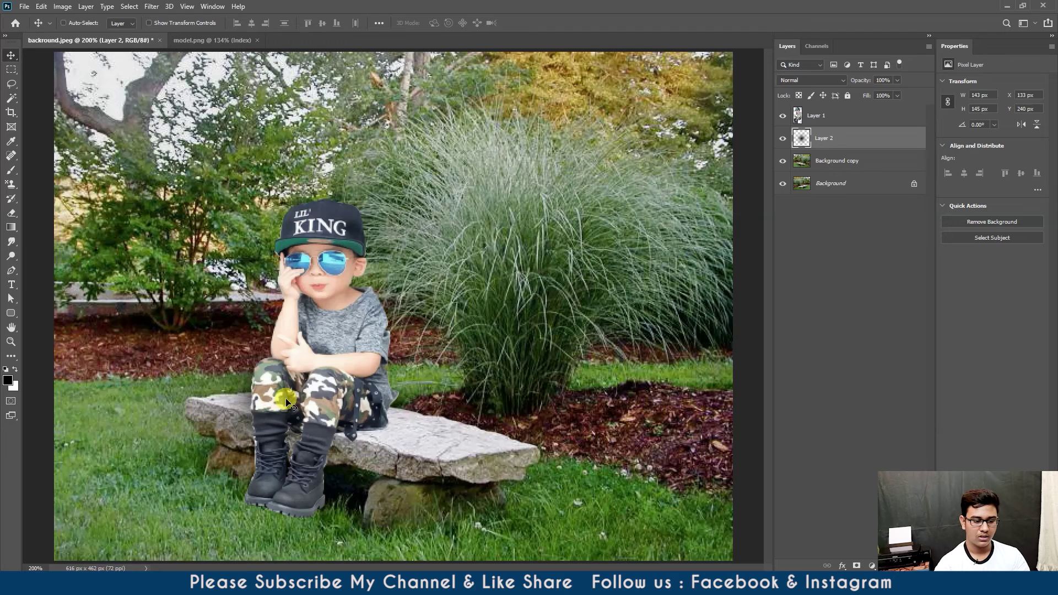
# Step: Duplicate Layer 2's soft shadow and place the copy beside the boots at X 140, Y 317 px
pyautogui.hotkey('ctrl', 'j')
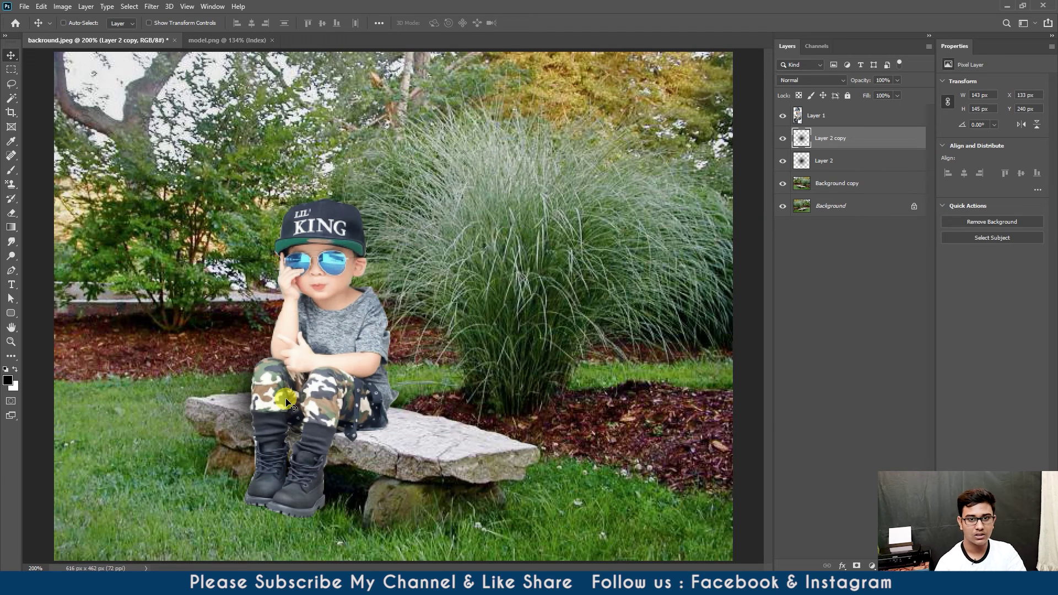
pyautogui.moveTo(282, 399); pyautogui.dragTo(272, 460)
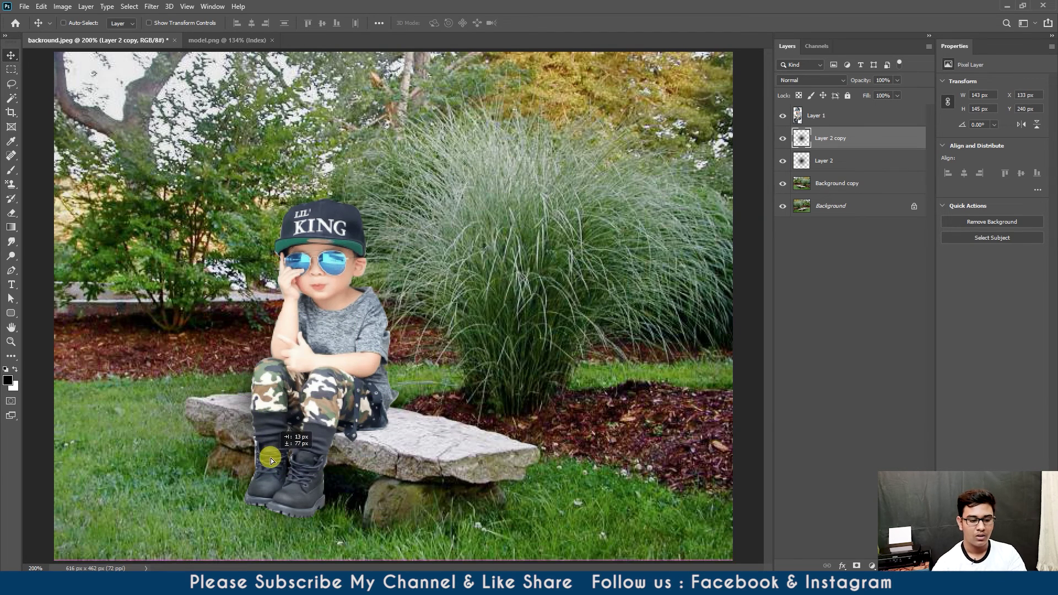
pyautogui.moveTo(270, 460); pyautogui.dragTo(266, 463)
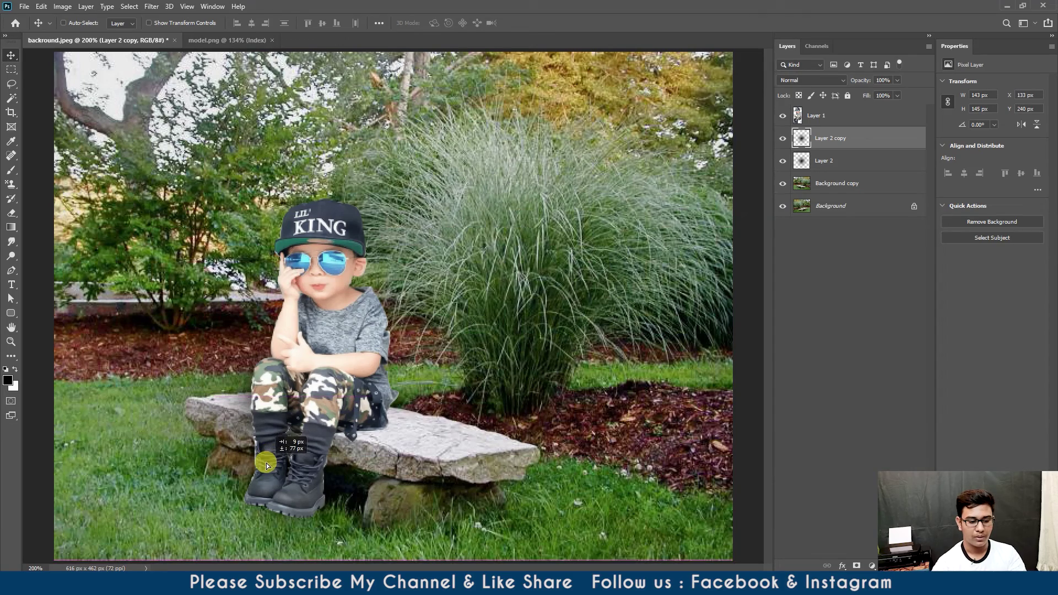
pyautogui.hotkey('ctrl', '1')
pyautogui.hotkey('ctrl', '0')
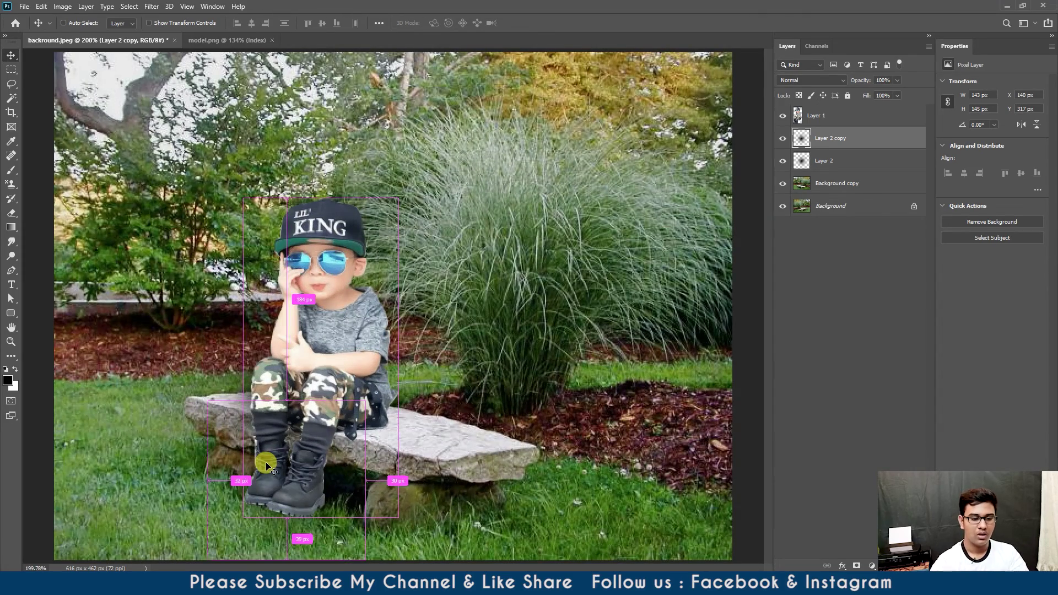